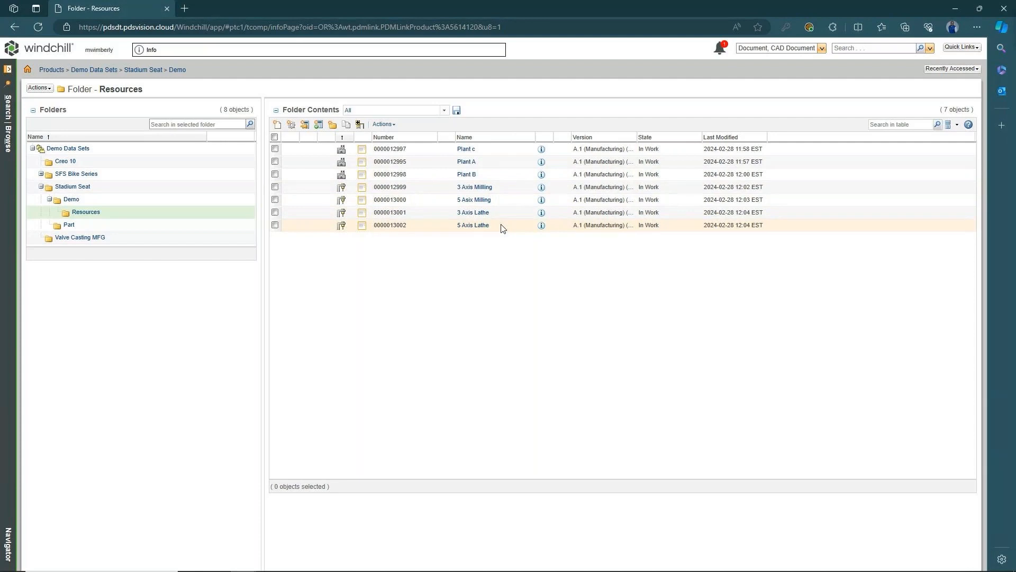
Create a new resource named 3A Milling Cet in the Resources folder
{"action": "left_click", "coordinate": [385, 124]}
{"action": "mouse_move", "coordinate": [475, 154]}
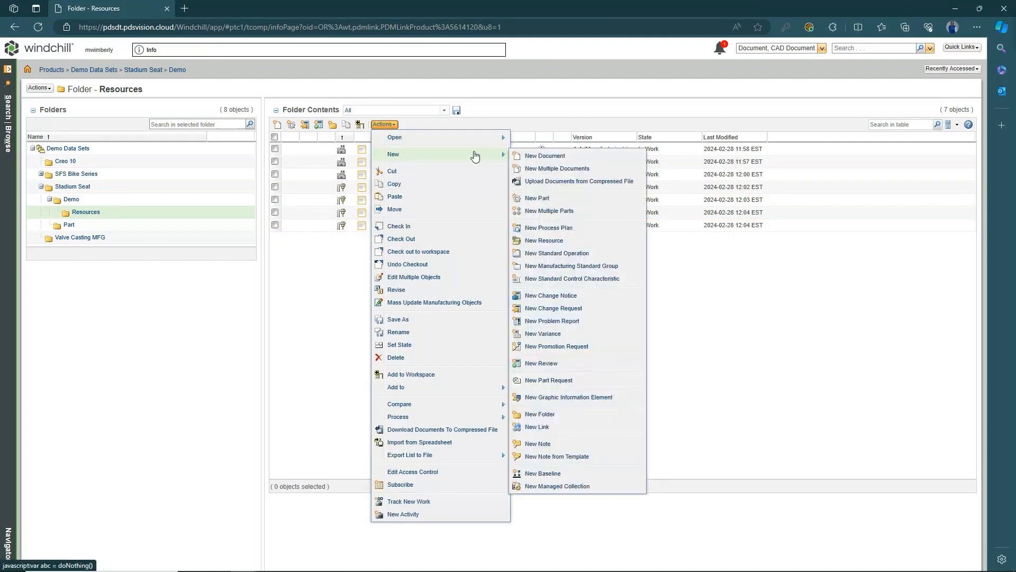
{"action": "left_click", "coordinate": [558, 238]}
{"action": "left_click", "coordinate": [376, 157]}
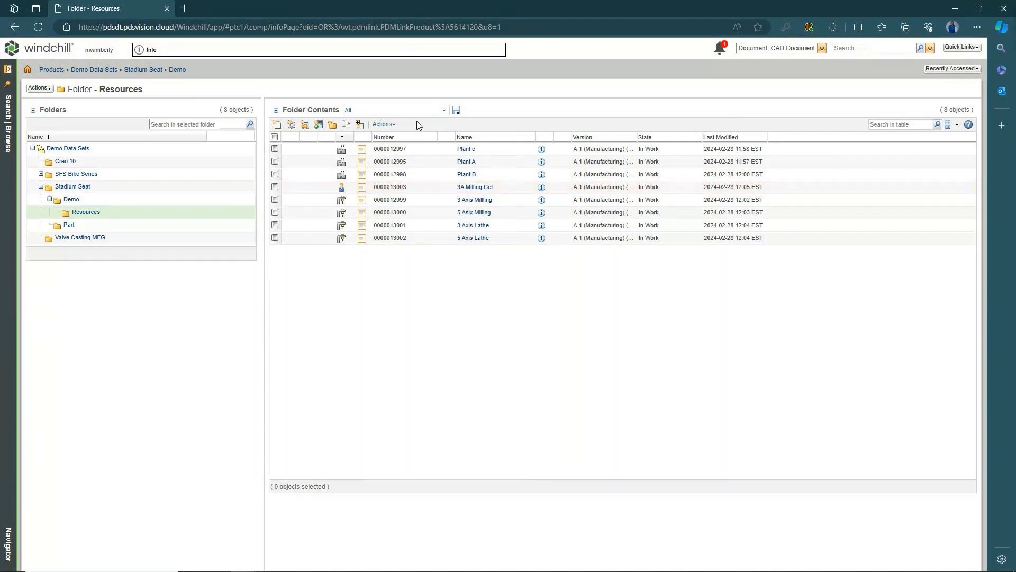
Start a new Tooling resource in the Resources folder and name it Basic Casting Fixture
{"action": "left_click", "coordinate": [383, 125]}
{"action": "mouse_move", "coordinate": [419, 154]}
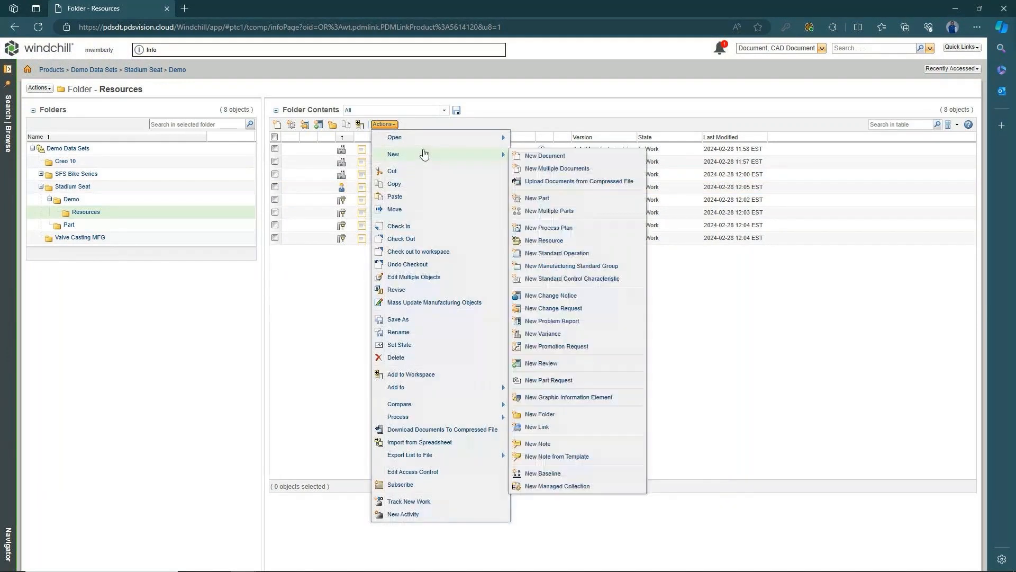
{"action": "left_click", "coordinate": [556, 241]}
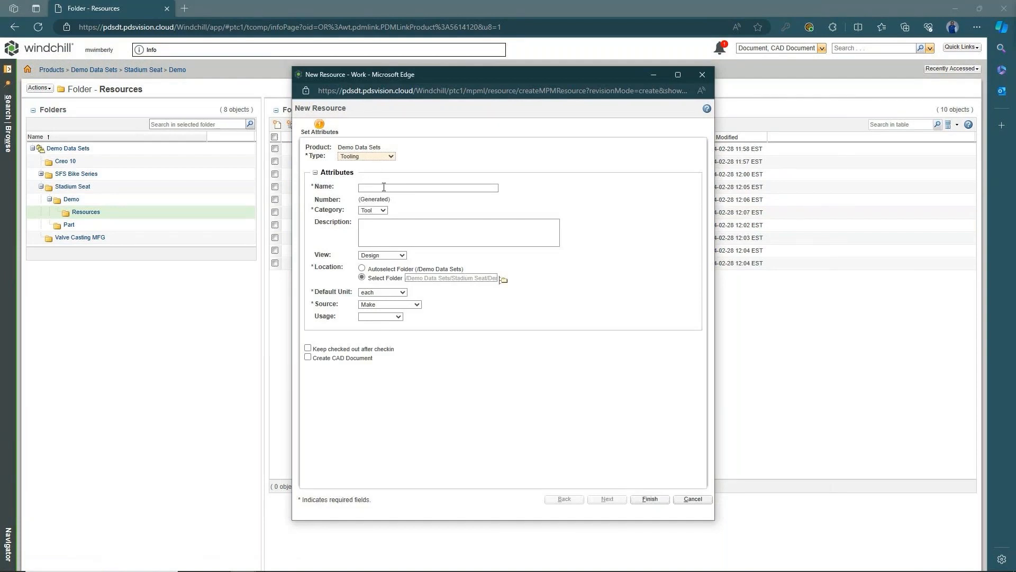
{"action": "left_click", "coordinate": [384, 187]}
{"action": "type", "text": "Casic"}
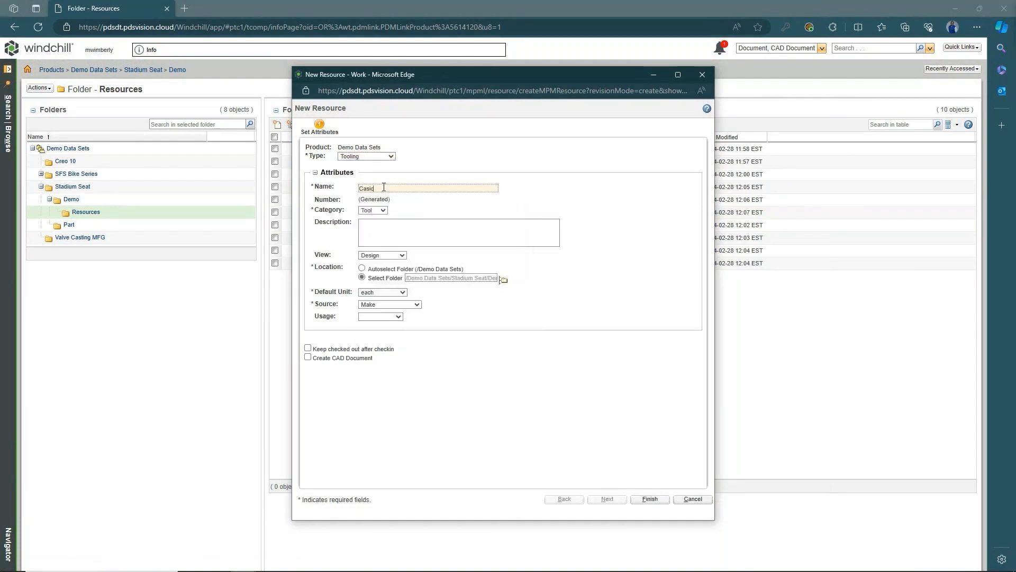
{"action": "key", "text": "BackSpace"}
{"action": "key", "text": "BackSpace"}
{"action": "type", "text": "Basic Casting Fixture"}
Set the tooling resource's category to Fixture and its view to Manufacturing, and finish creating it
{"action": "left_click", "coordinate": [382, 210]}
{"action": "left_click", "coordinate": [370, 220]}
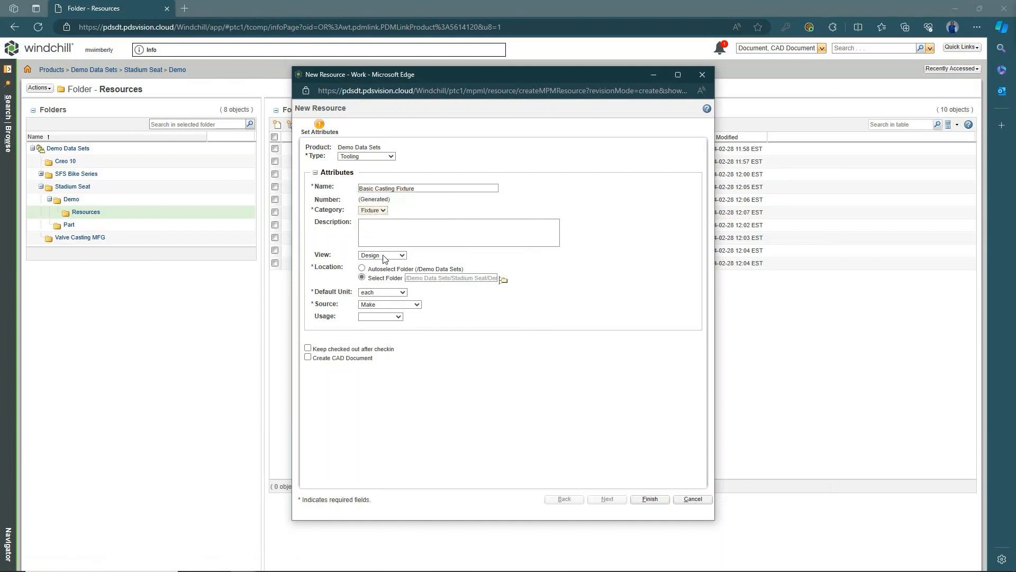
{"action": "left_click", "coordinate": [382, 256]}
{"action": "left_click", "coordinate": [382, 272]}
{"action": "left_click", "coordinate": [650, 500]}
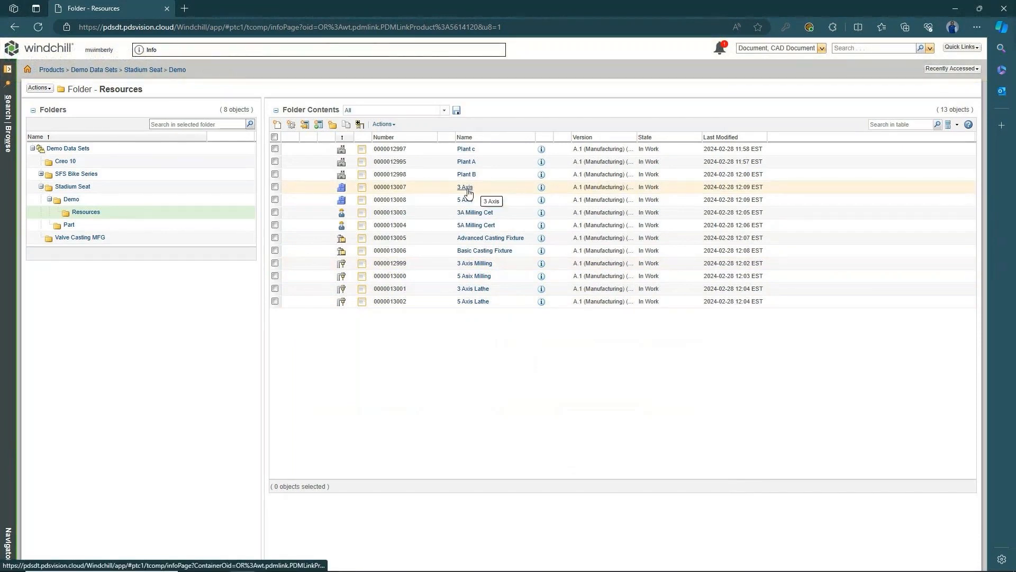
Open the 3 Axis resource group and examine its structure's attributes, classification, documentation, compatibility, visualization and uses
{"action": "left_click", "coordinate": [467, 188]}
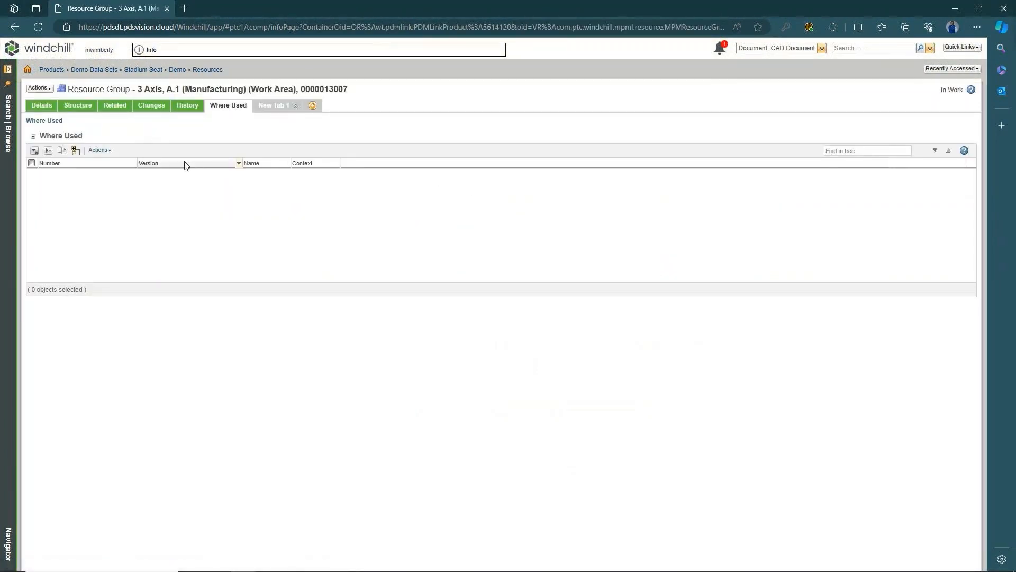
{"action": "scroll", "coordinate": [831, 378], "scroll_direction": "down", "scroll_amount": 5}
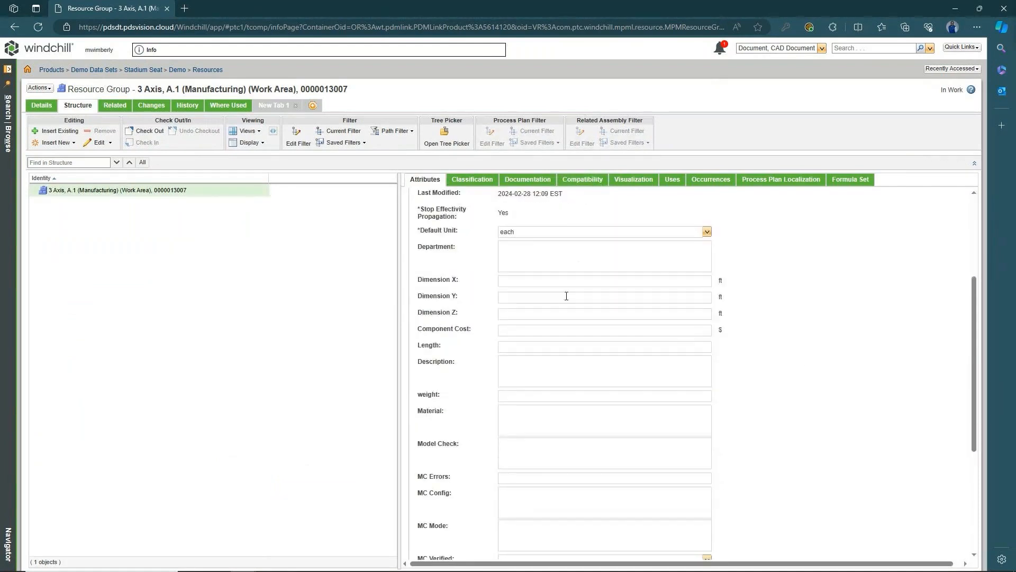
{"action": "scroll", "coordinate": [551, 248], "scroll_direction": "up", "scroll_amount": 2}
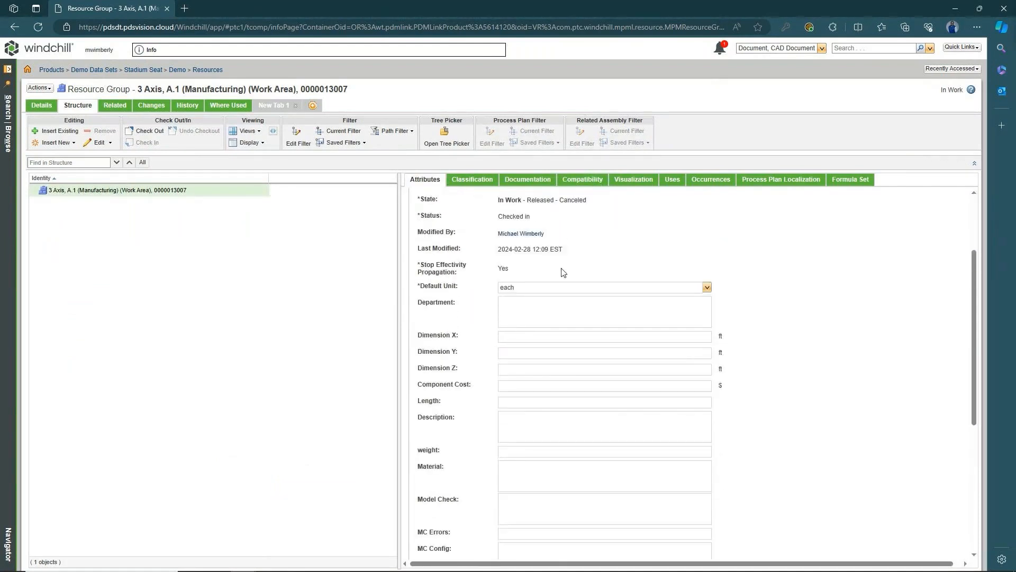
{"action": "left_click", "coordinate": [472, 179]}
{"action": "left_click", "coordinate": [528, 179]}
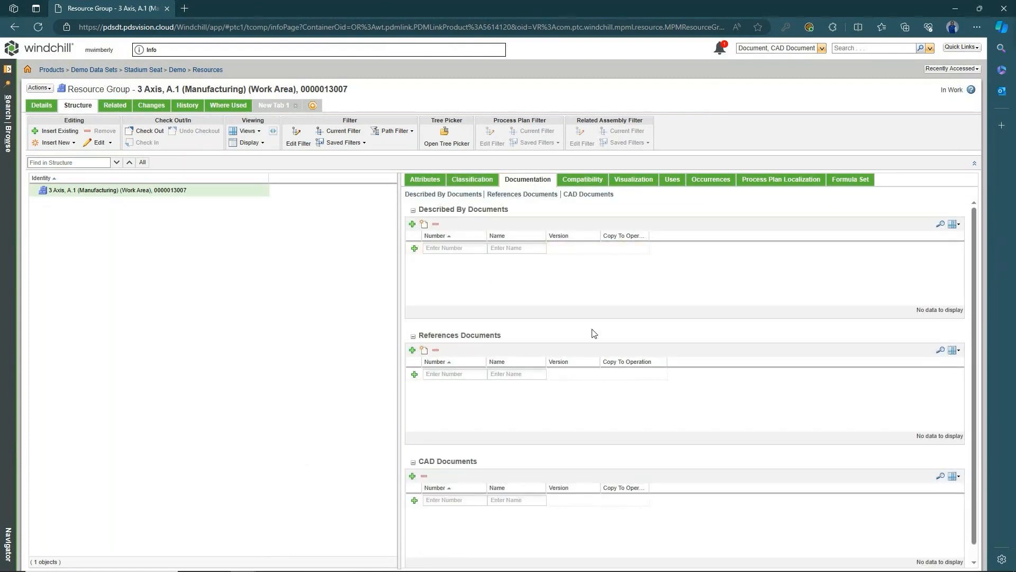
{"action": "left_click", "coordinate": [582, 179]}
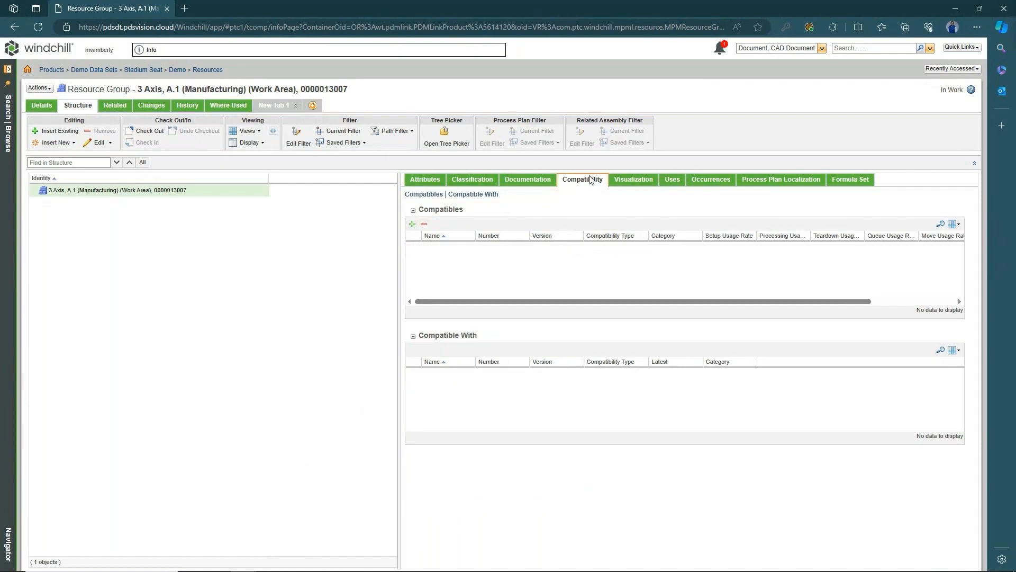
{"action": "left_click", "coordinate": [633, 181]}
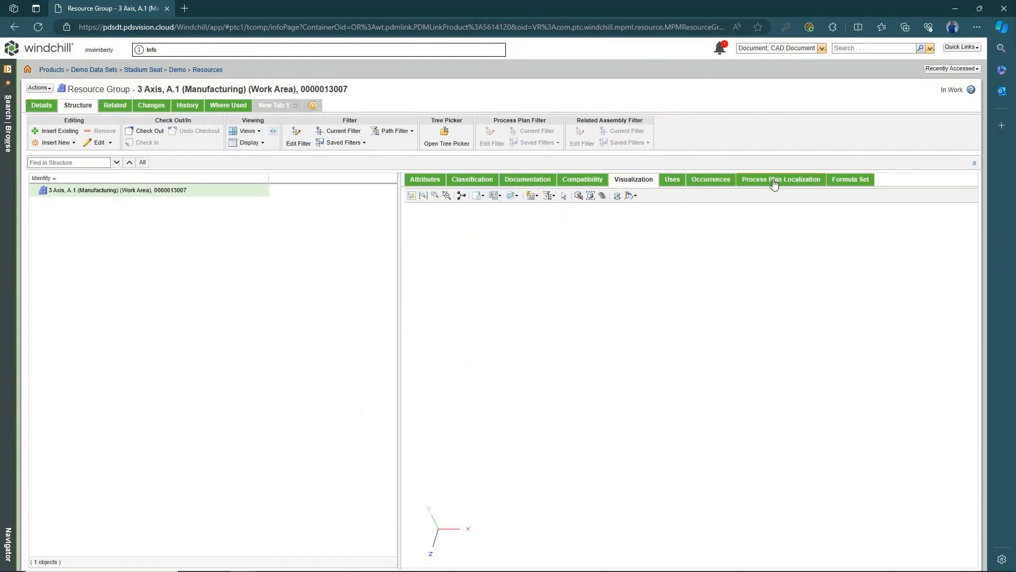
{"action": "left_click", "coordinate": [672, 179]}
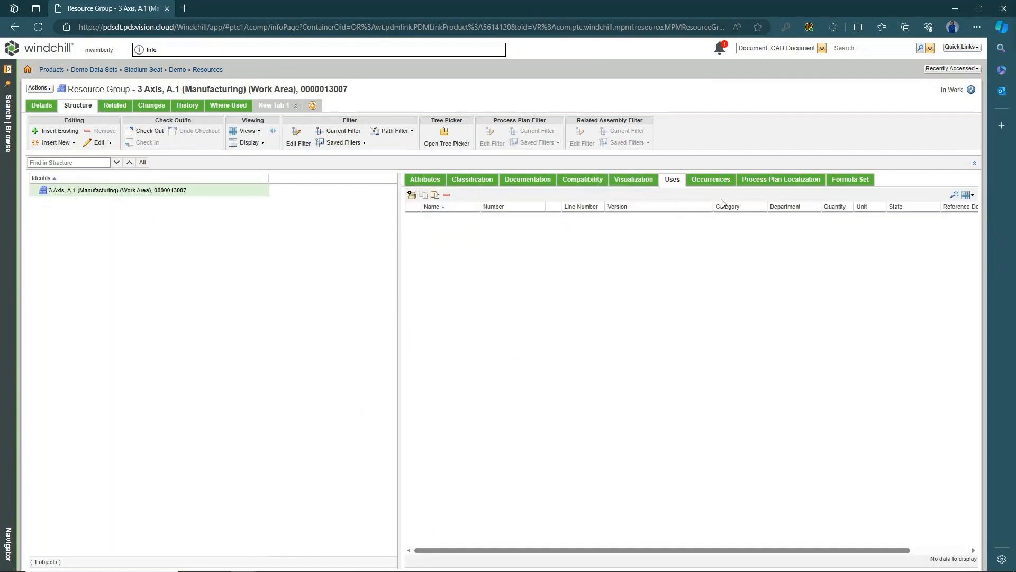
{"action": "left_click", "coordinate": [425, 180]}
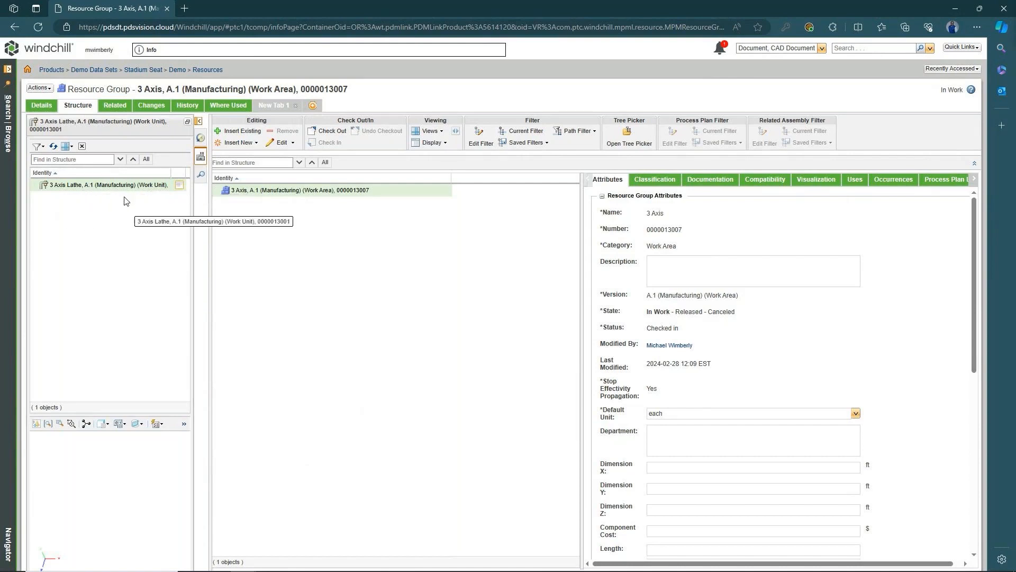
Copy the 3 Axis Lathe work unit from the tree picker and paste it into the 3 Axis resource group
{"action": "right_click", "coordinate": [122, 186]}
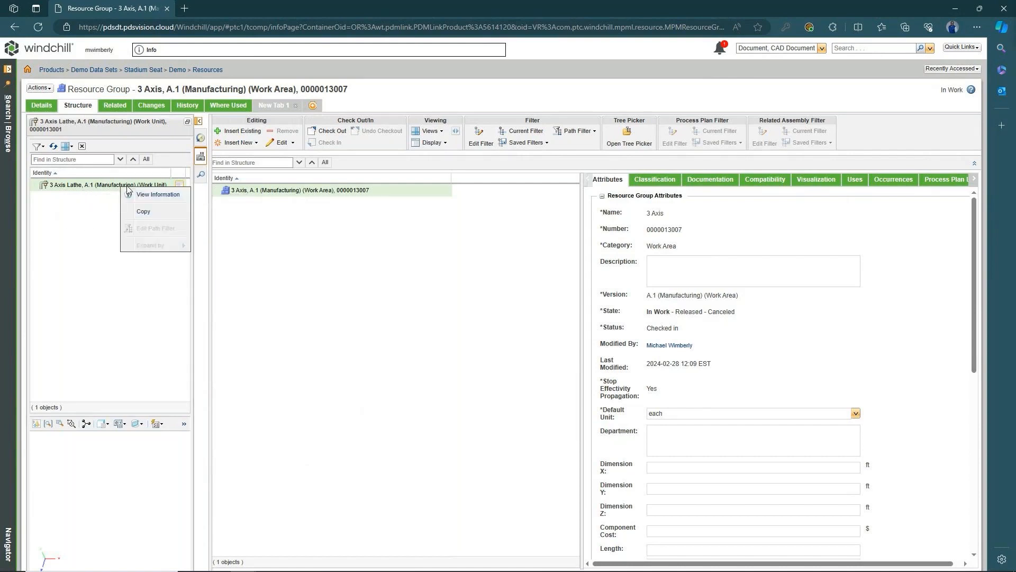
{"action": "left_click", "coordinate": [147, 212]}
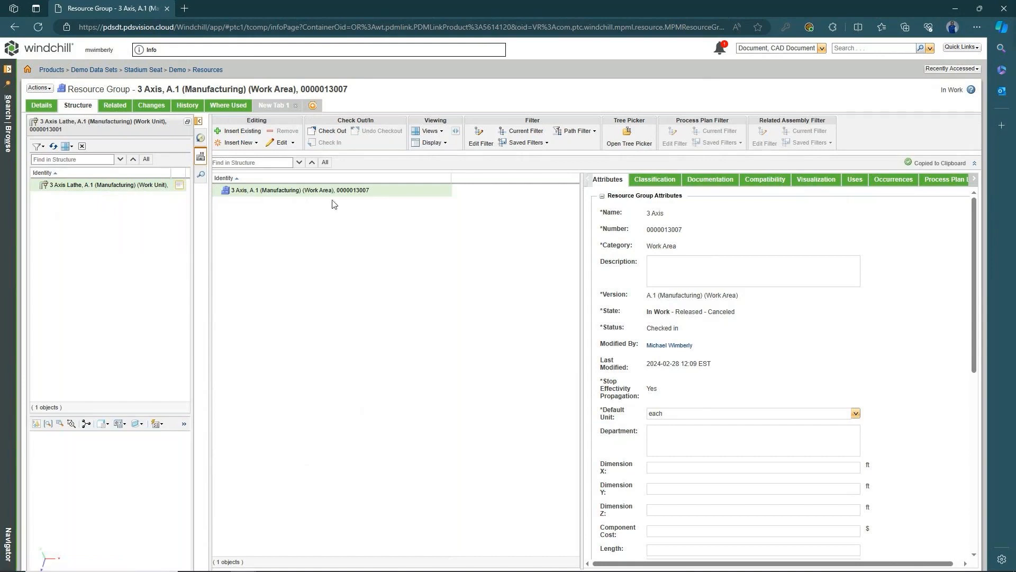
{"action": "right_click", "coordinate": [332, 194]}
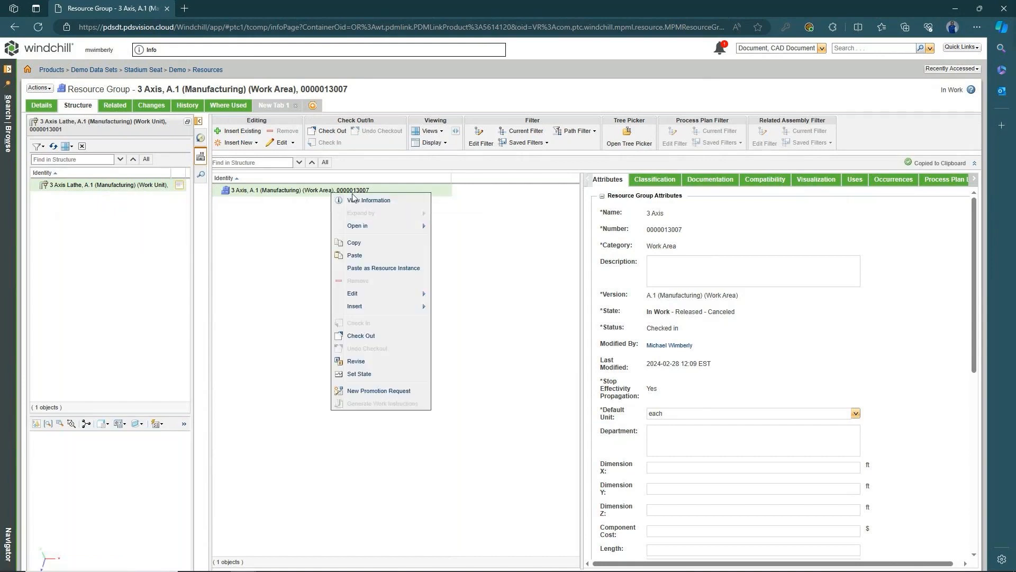
{"action": "left_click", "coordinate": [371, 256]}
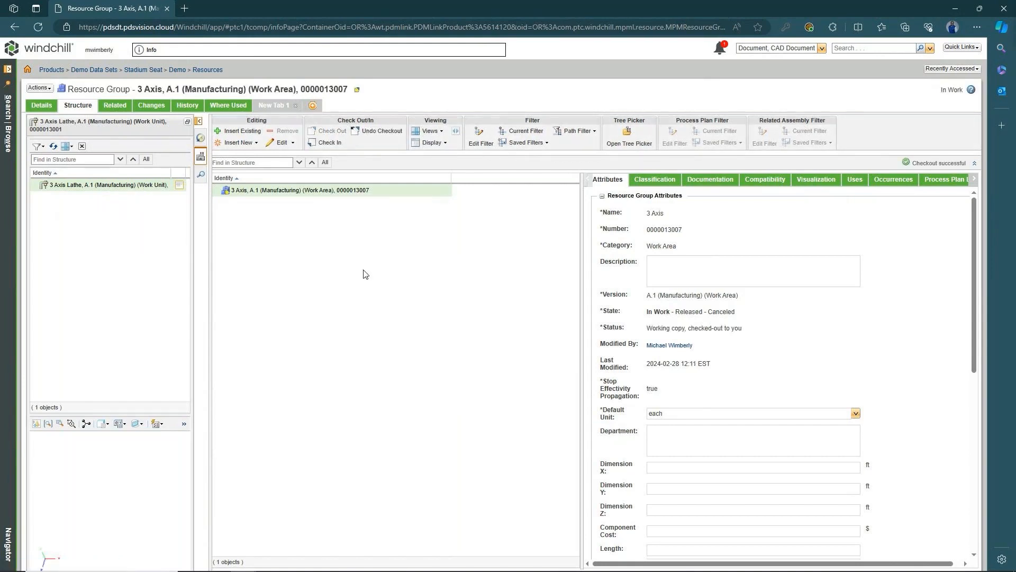
Paste the copied 3 Axis Milling work unit into the 3 Axis resource group as a resource instance
{"action": "right_click", "coordinate": [315, 191]}
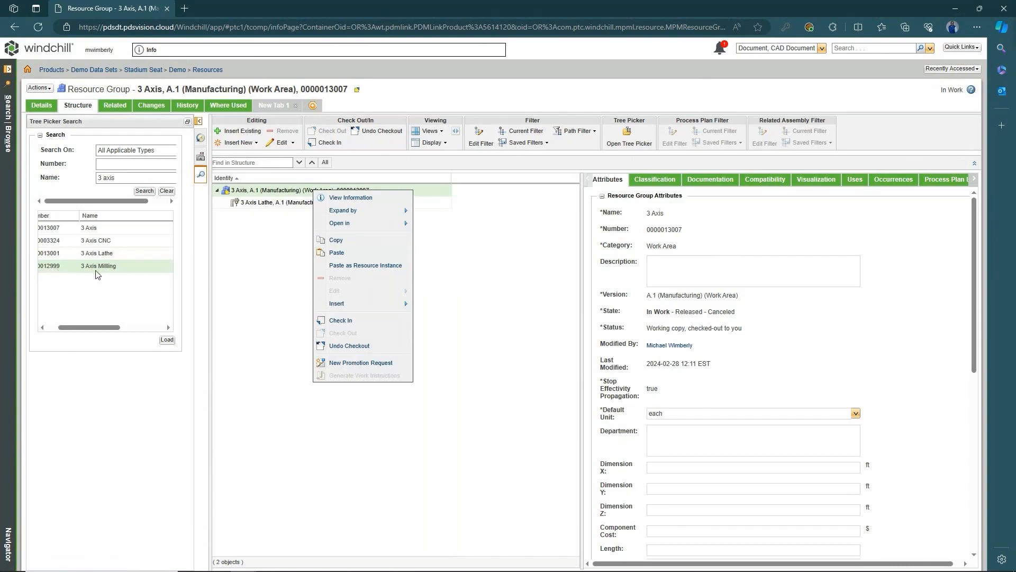
{"action": "mouse_move", "coordinate": [378, 208]}
{"action": "left_click", "coordinate": [389, 267]}
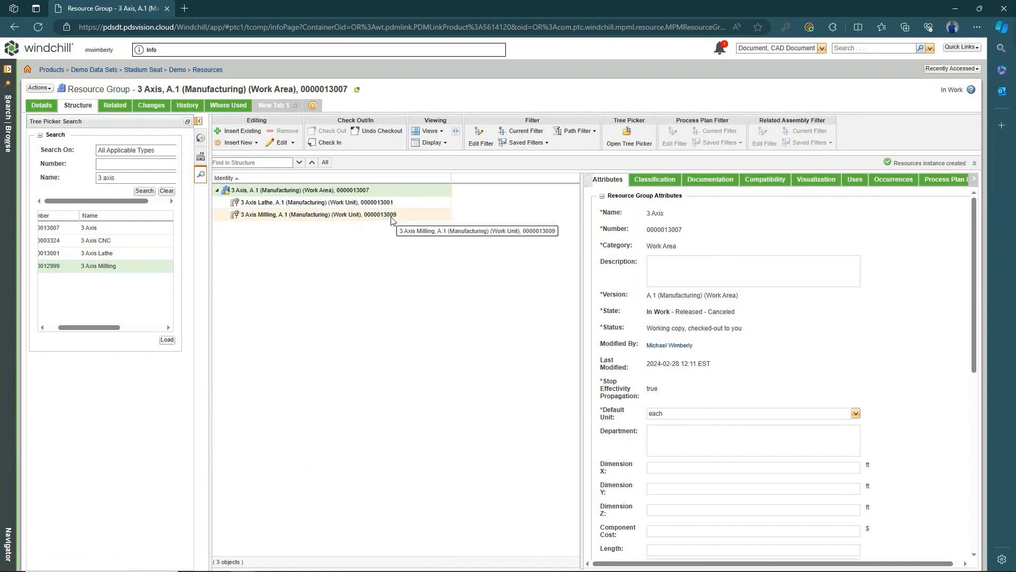
Copy the original 3 Axis Milling work unit from the search results and paste it as a regular child of the 3 Axis group
{"action": "right_click", "coordinate": [51, 266]}
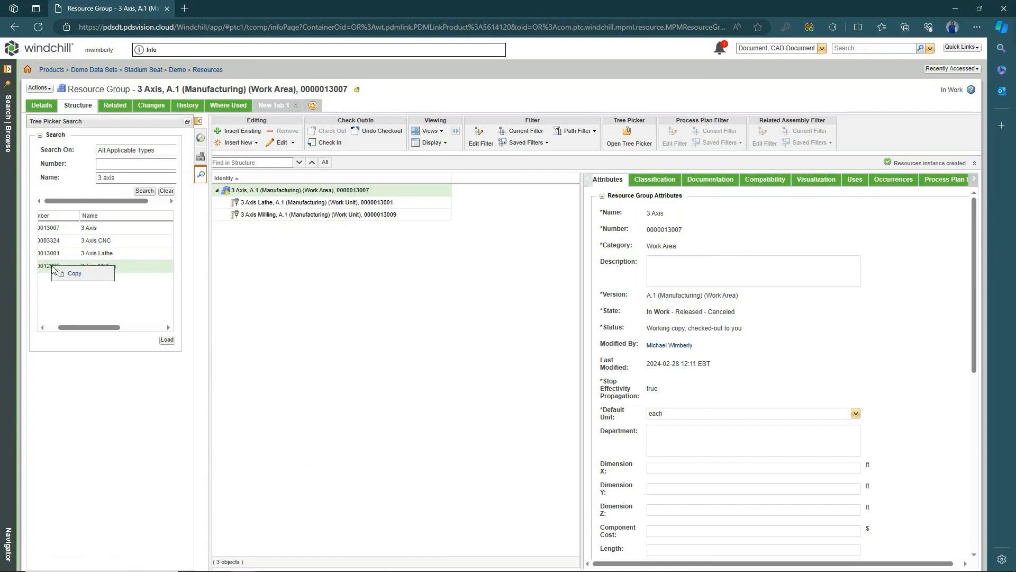
{"action": "left_click", "coordinate": [85, 274]}
{"action": "right_click", "coordinate": [373, 190]}
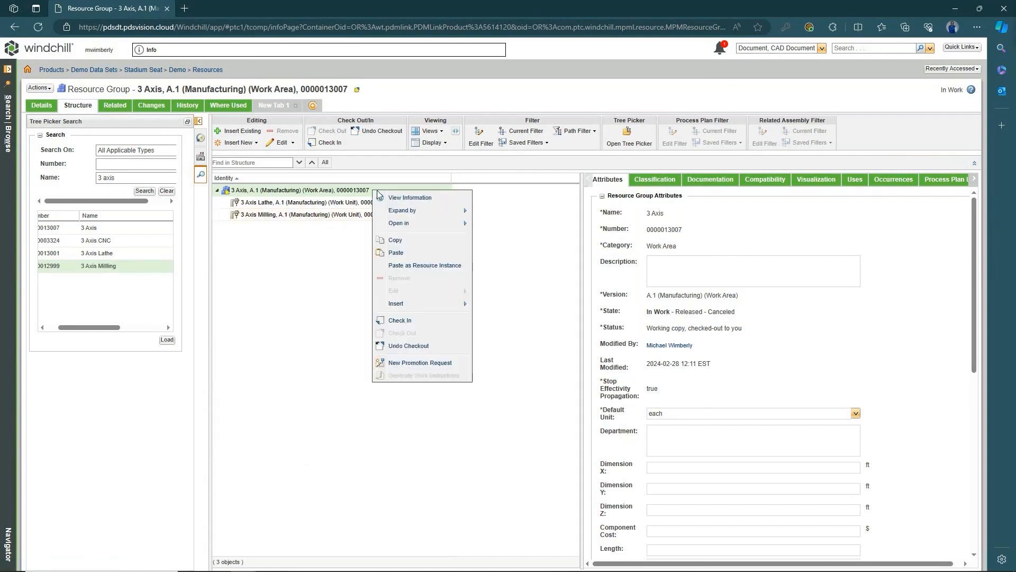
{"action": "left_click", "coordinate": [414, 252]}
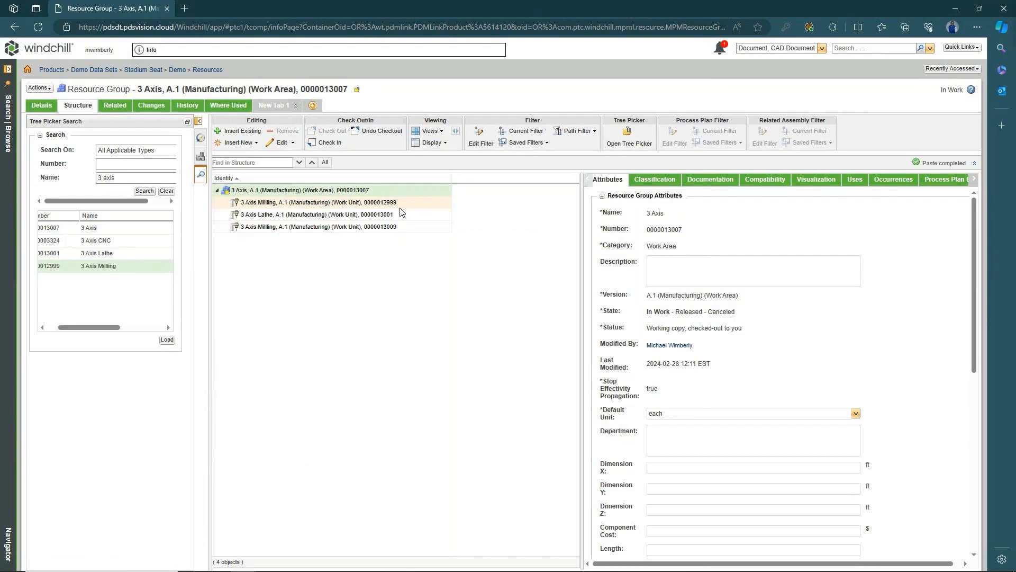
Return to the Resources folder, compare the two 3 Axis Milling entries, and open the 5 Axis resource group
{"action": "left_click", "coordinate": [205, 70]}
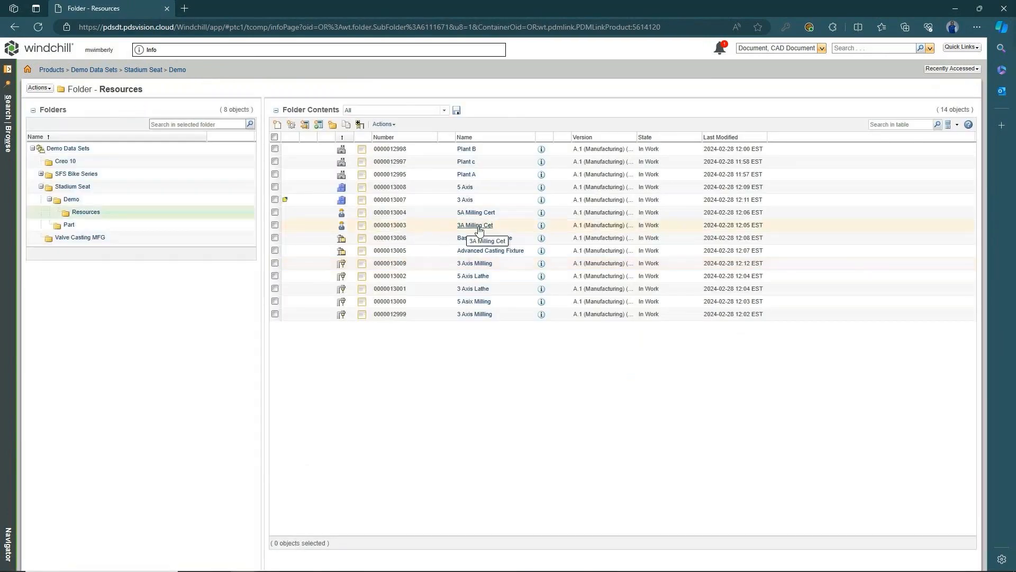
{"action": "left_click", "coordinate": [500, 315]}
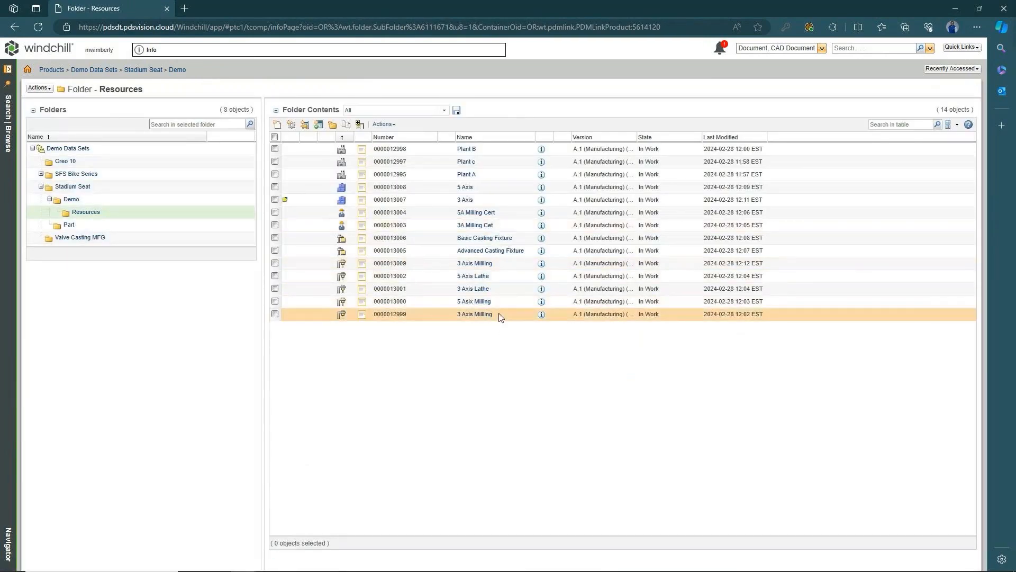
{"action": "left_click", "coordinate": [503, 264]}
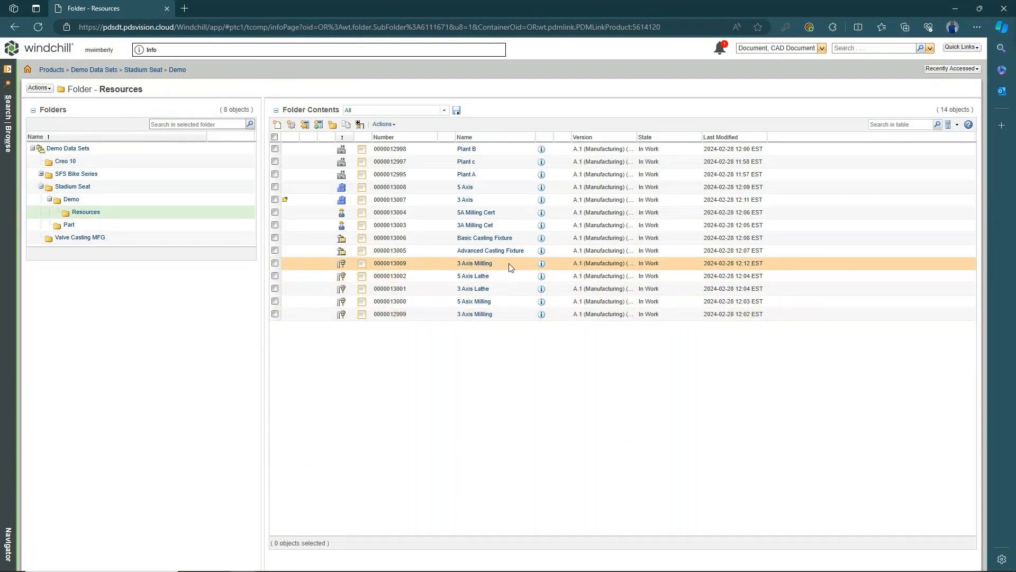
{"action": "left_click", "coordinate": [469, 187]}
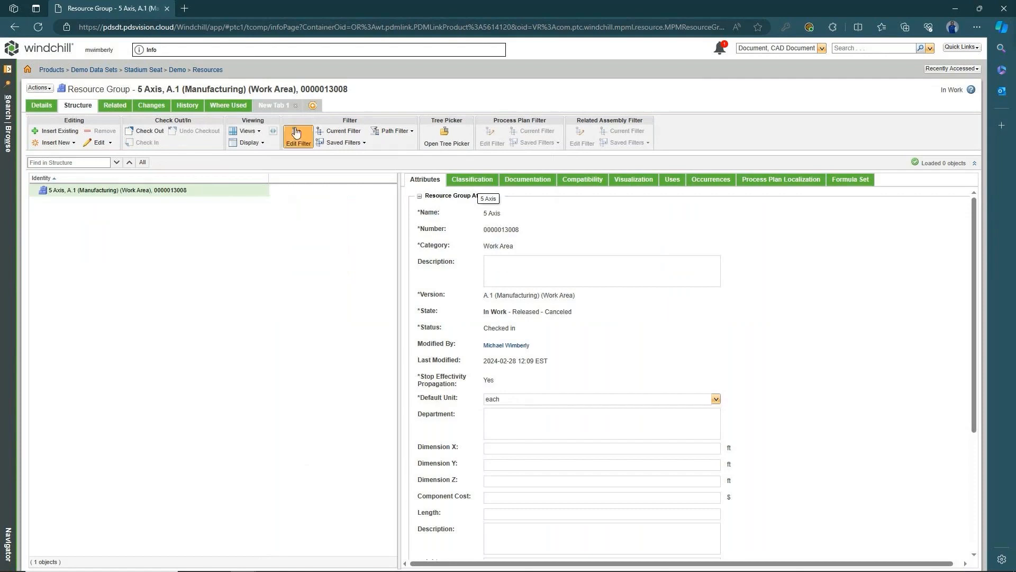
Open the tree picker for the 5 Axis group and search resource names for "5 axis"
{"action": "left_click", "coordinate": [450, 133]}
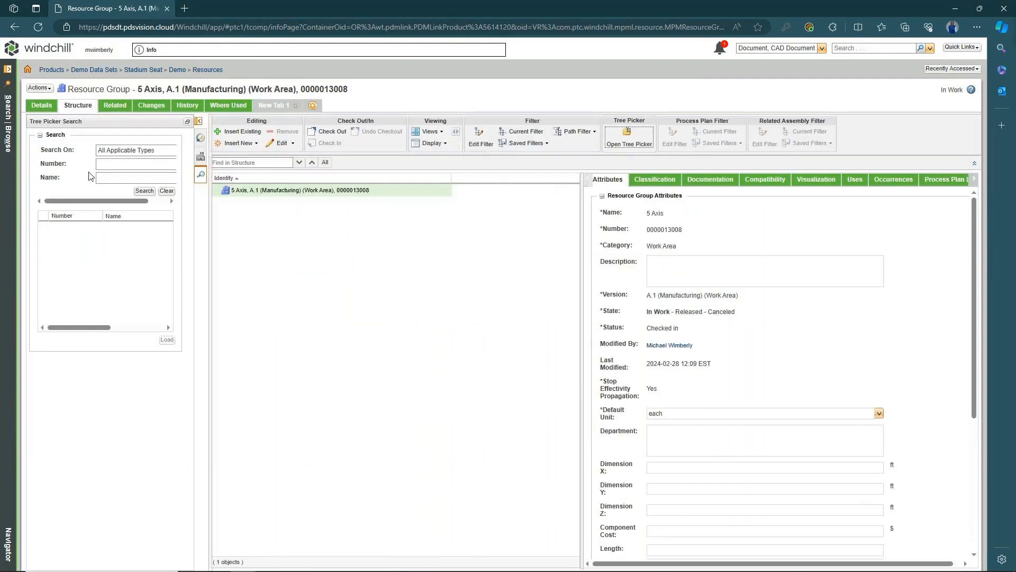
{"action": "left_click", "coordinate": [111, 178]}
{"action": "type", "text": "5"}
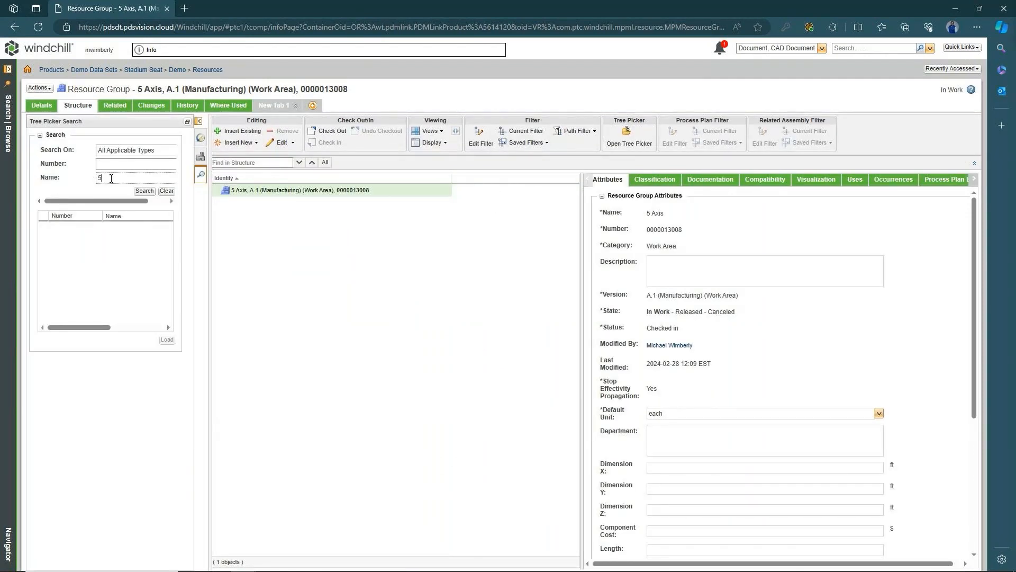
{"action": "type", "text": " axis"}
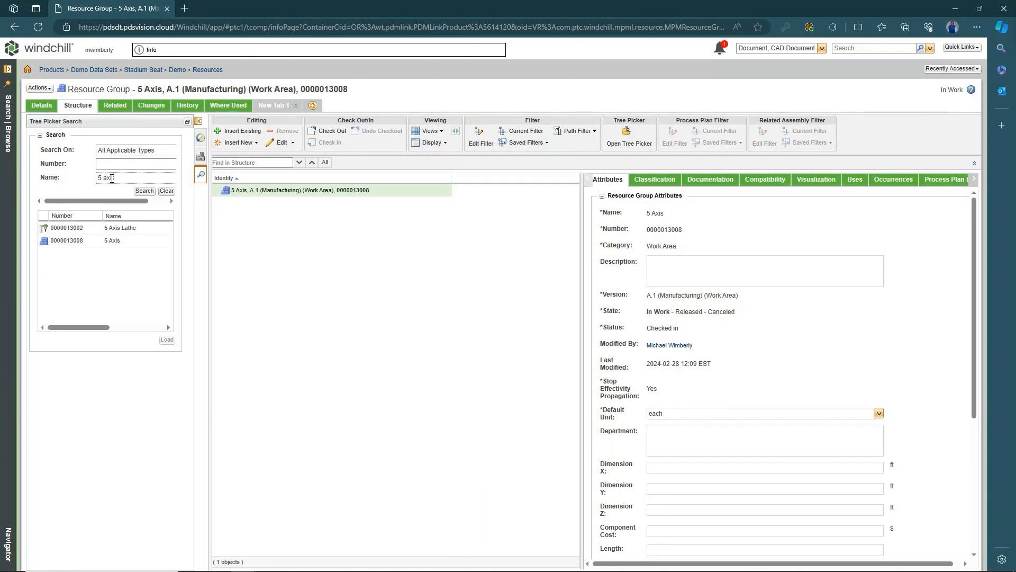
{"action": "left_click_drag", "start_coordinate": [100, 241], "coordinate": [78, 241]}
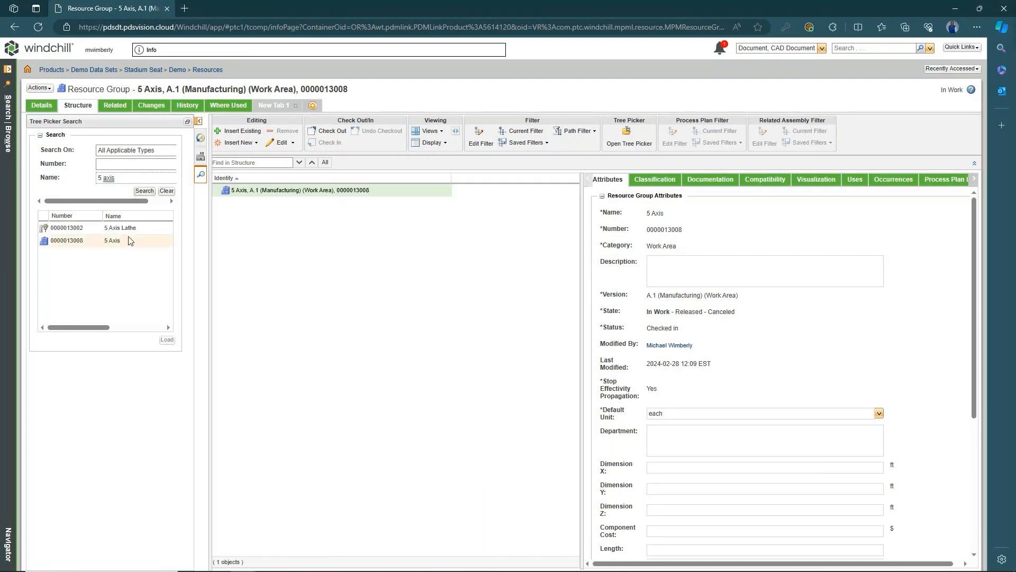
Copy the 5 Axis Lathe work unit, check out the 5 Axis resource group and paste the work unit into it
{"action": "left_click", "coordinate": [127, 229]}
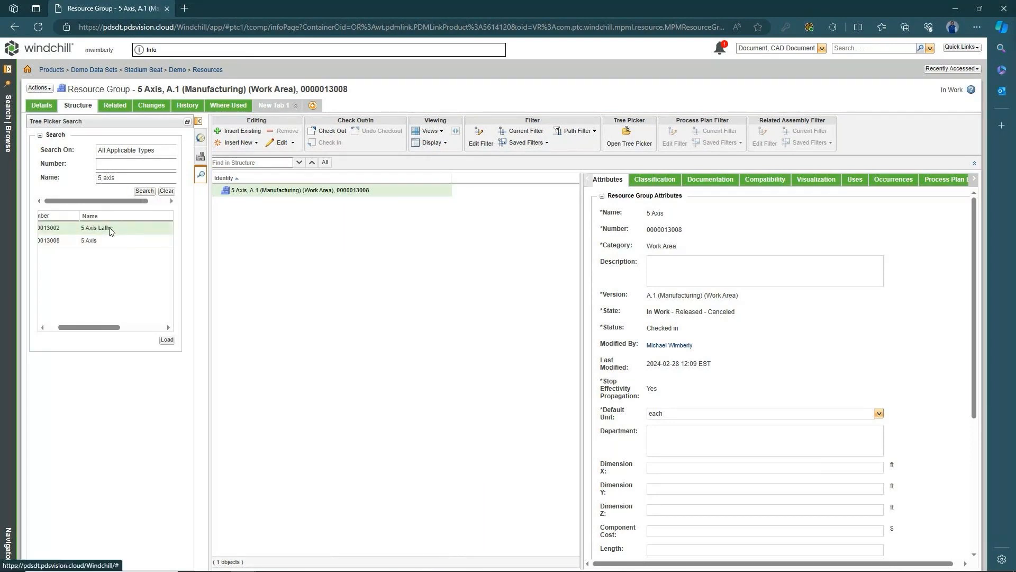
{"action": "right_click", "coordinate": [110, 228]}
{"action": "left_click", "coordinate": [328, 131]}
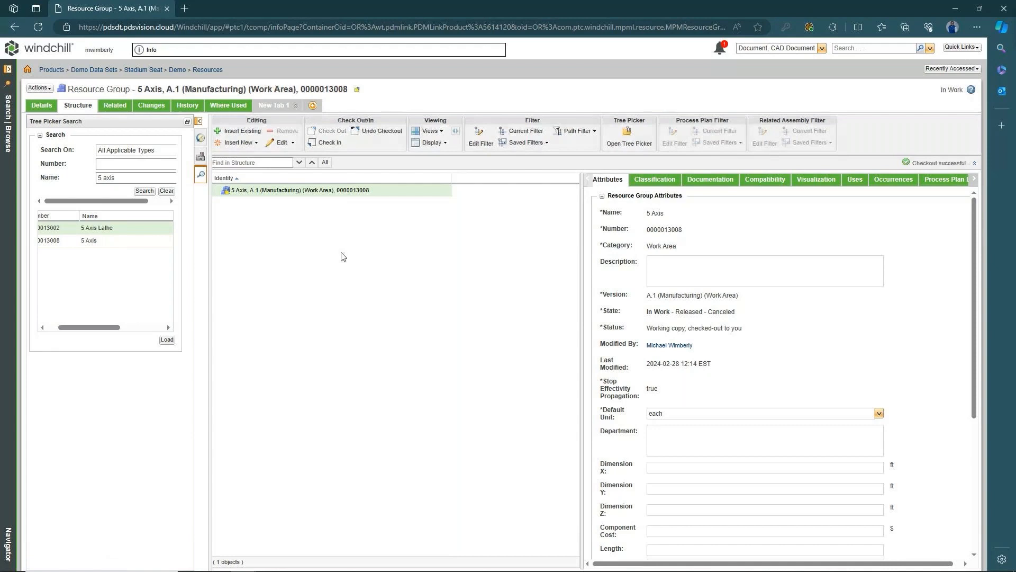
{"action": "key", "text": "ctrl+v"}
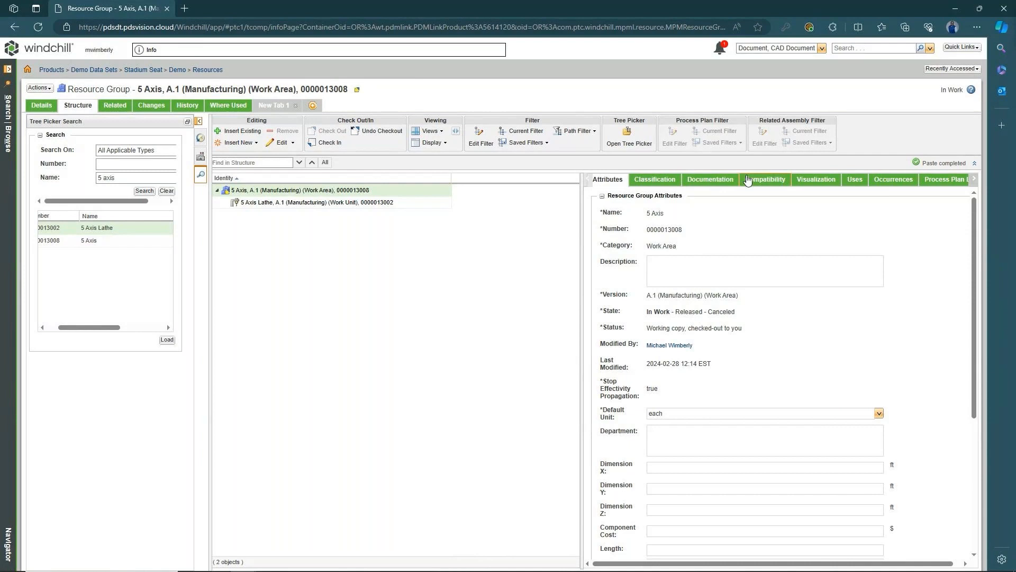
Review what the 5 Axis group uses and inspect the uses and attributes of its 5 Axis Lathe work unit
{"action": "left_click", "coordinate": [848, 181]}
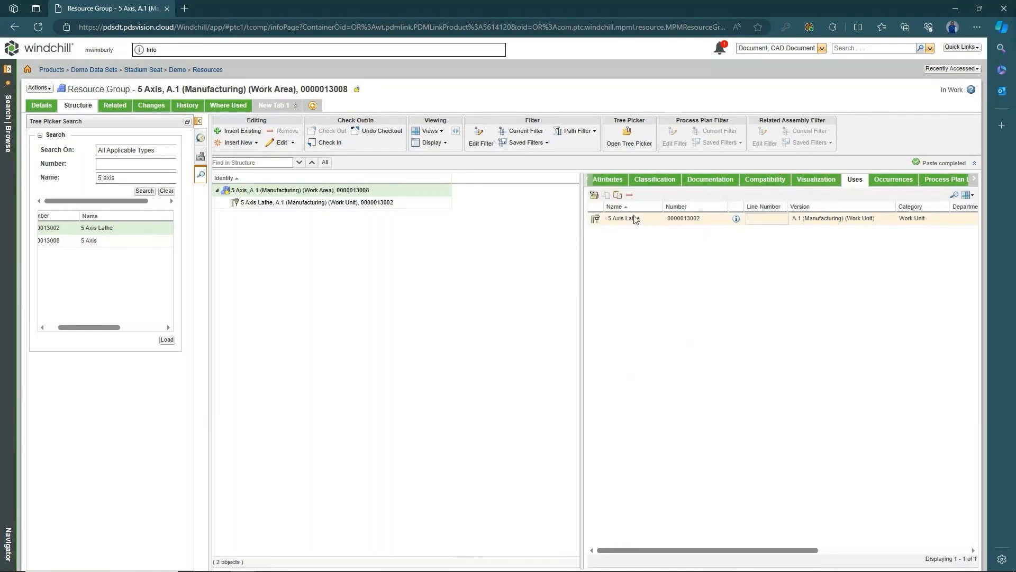
{"action": "left_click", "coordinate": [303, 203]}
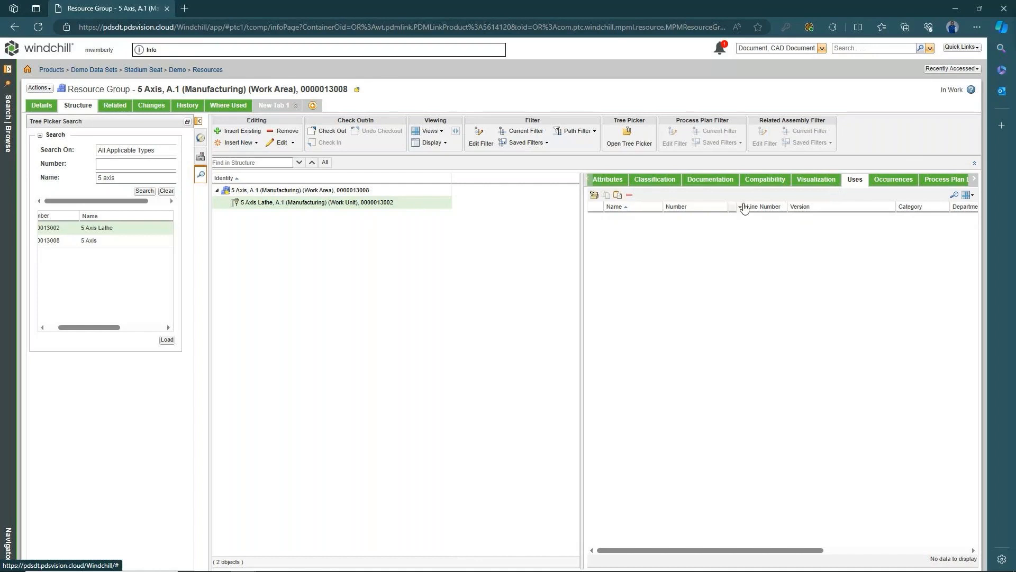
{"action": "left_click", "coordinate": [614, 183]}
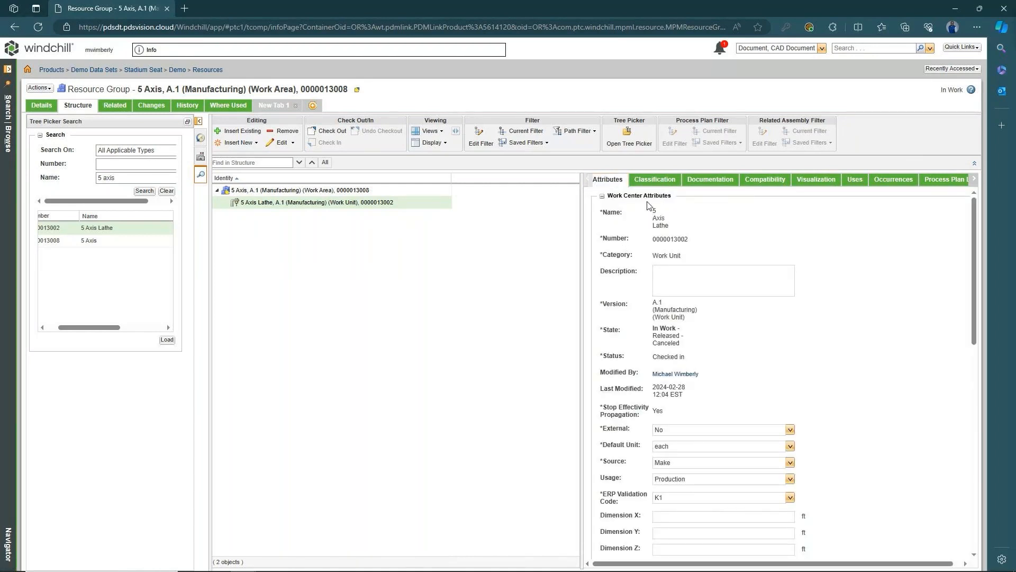
Find resources named "cert" and add 5A Milling Cert to the 5 Axis Lathe work unit as a Mandatory compatible
{"action": "left_click", "coordinate": [768, 182]}
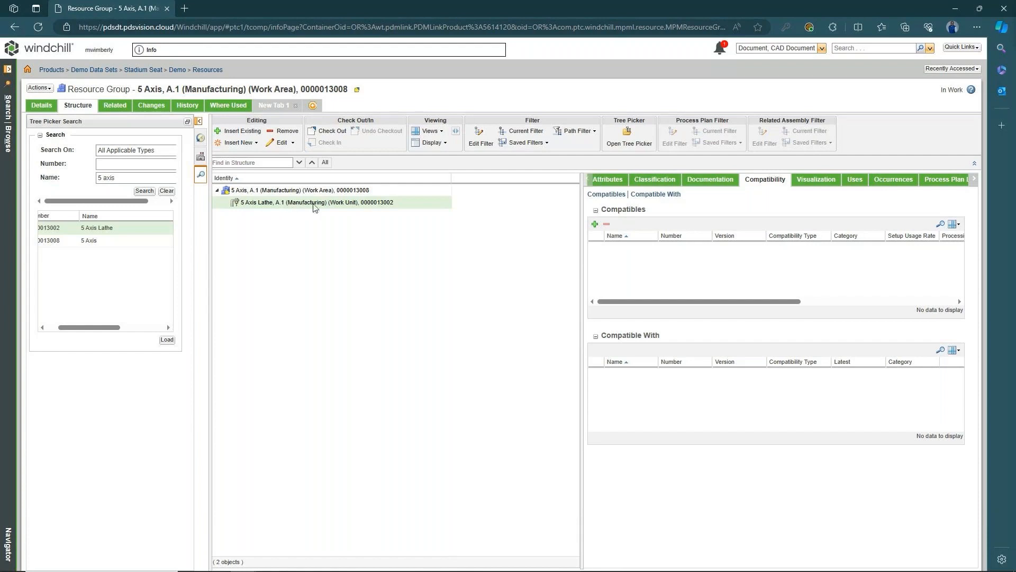
{"action": "left_click", "coordinate": [594, 225]}
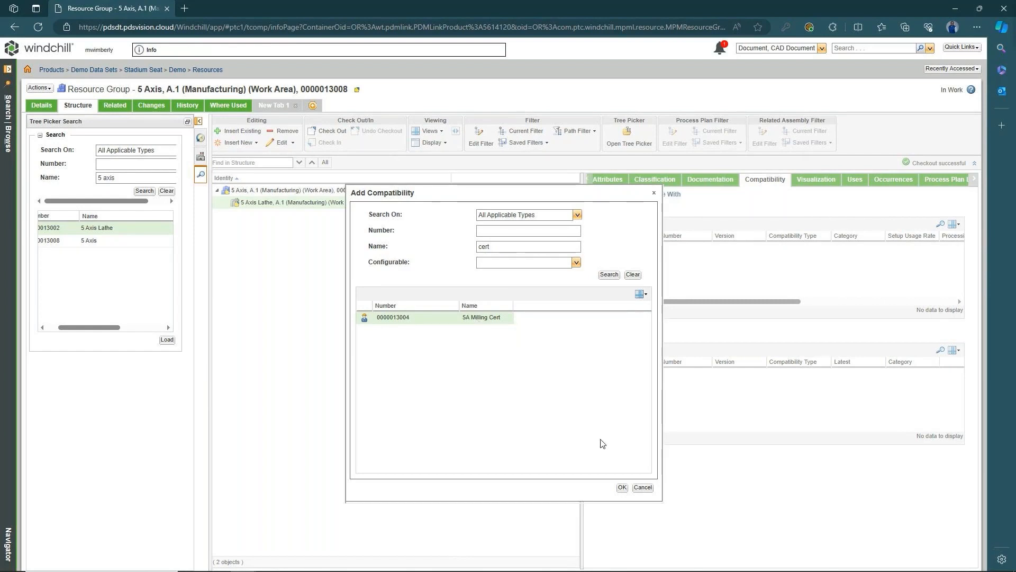
{"action": "left_click", "coordinate": [622, 488]}
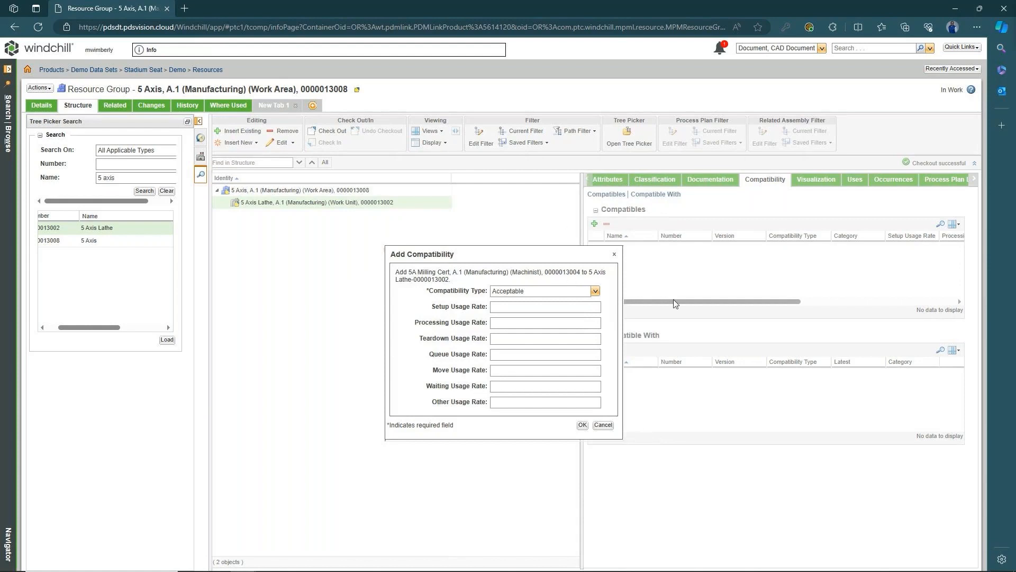
{"action": "left_click", "coordinate": [595, 291]}
{"action": "left_click", "coordinate": [528, 343]}
{"action": "left_click", "coordinate": [583, 425]}
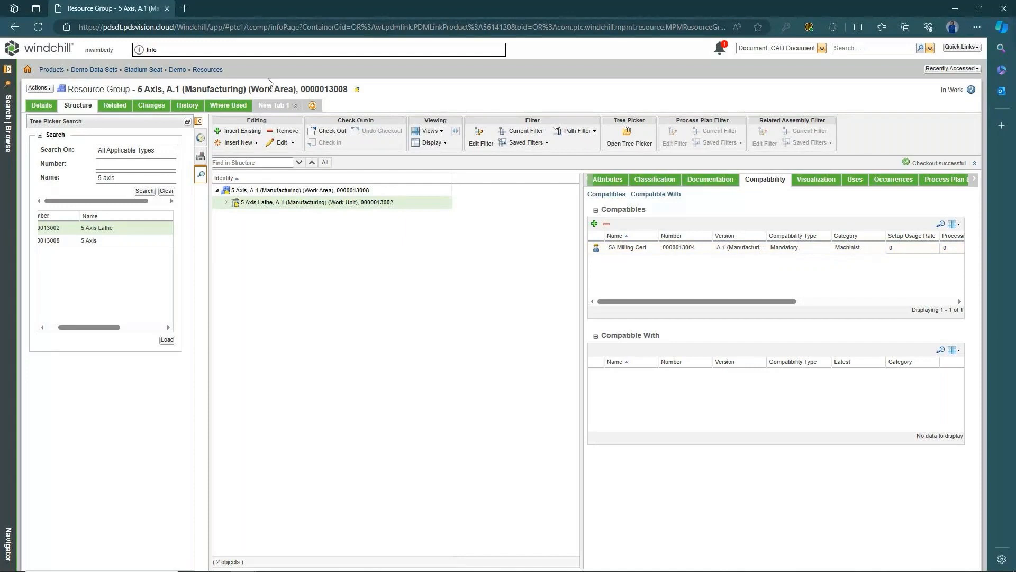
{"action": "left_click", "coordinate": [207, 70]}
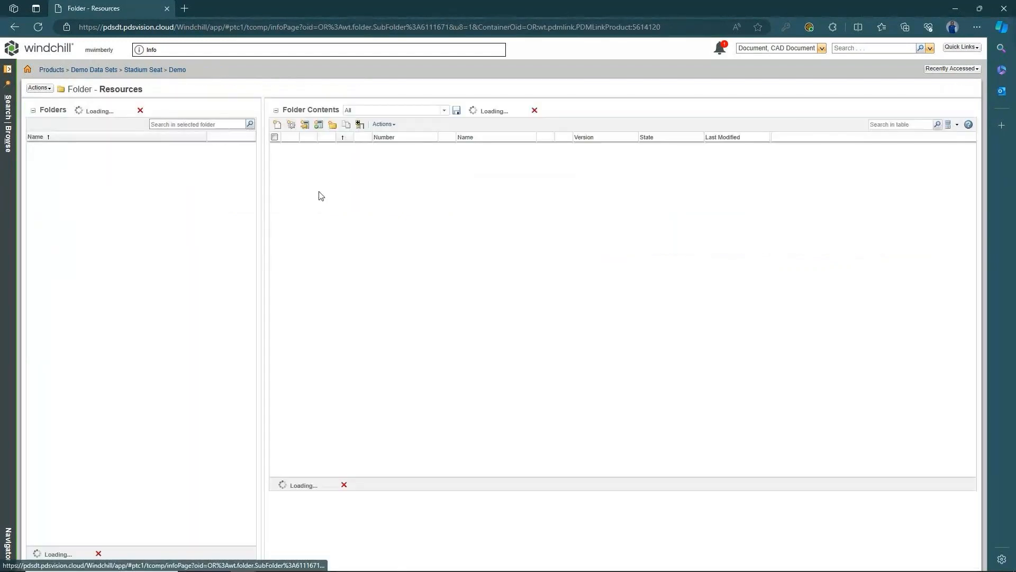
{"action": "left_click", "coordinate": [464, 201]}
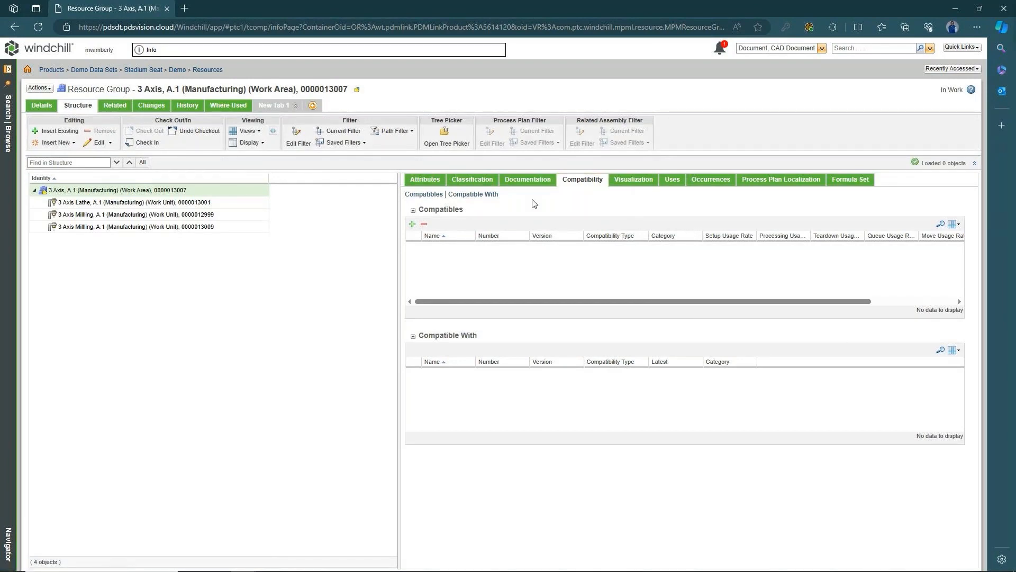
{"action": "left_click", "coordinate": [133, 215]}
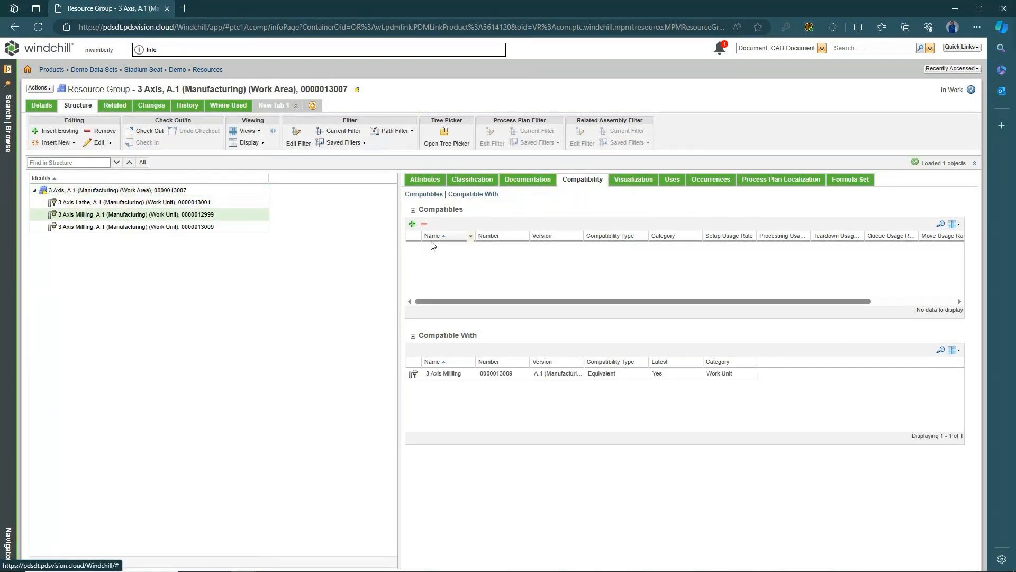
{"action": "left_click", "coordinate": [412, 224]}
{"action": "left_click", "coordinate": [512, 247]}
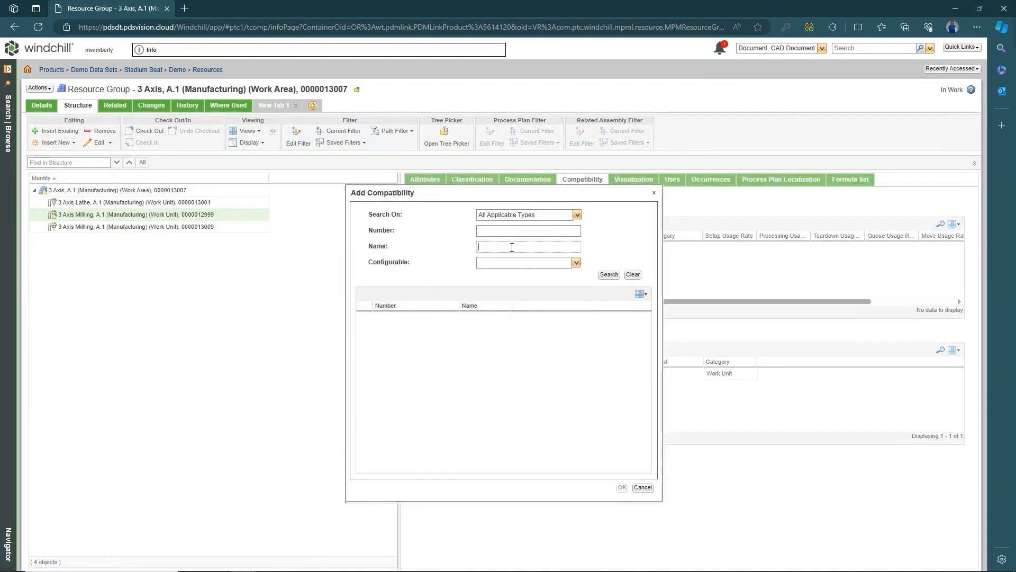
{"action": "type", "text": "ce"}
{"action": "key", "text": "Return"}
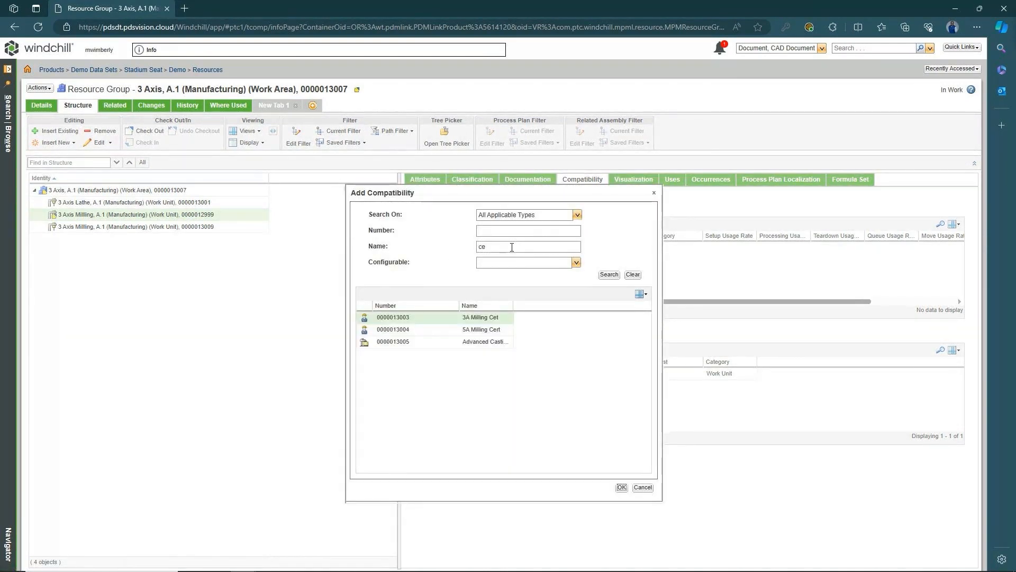
{"action": "left_click", "coordinate": [500, 329], "text": "ctrl"}
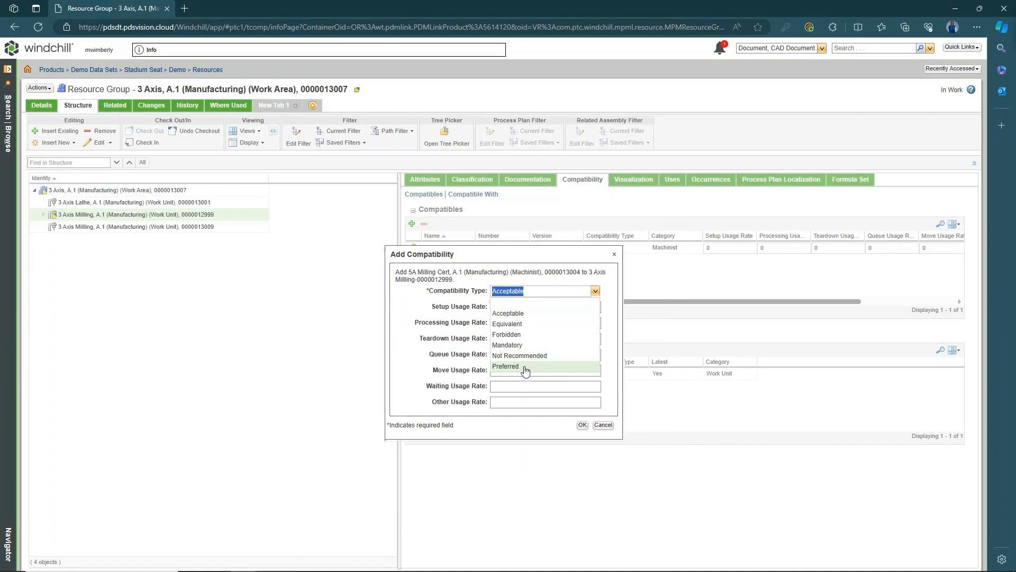
{"action": "left_click", "coordinate": [522, 366]}
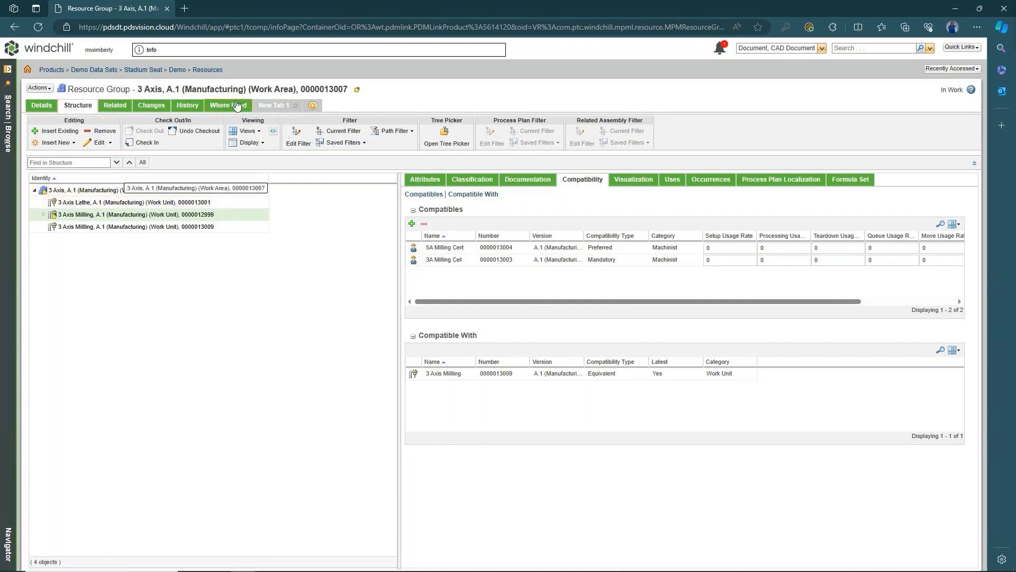
Open Plant A from the Resources folder, search its tree picker for "3" and add the 3 Axis resource group to the plant
{"action": "left_click", "coordinate": [196, 70]}
{"action": "left_click", "coordinate": [471, 174]}
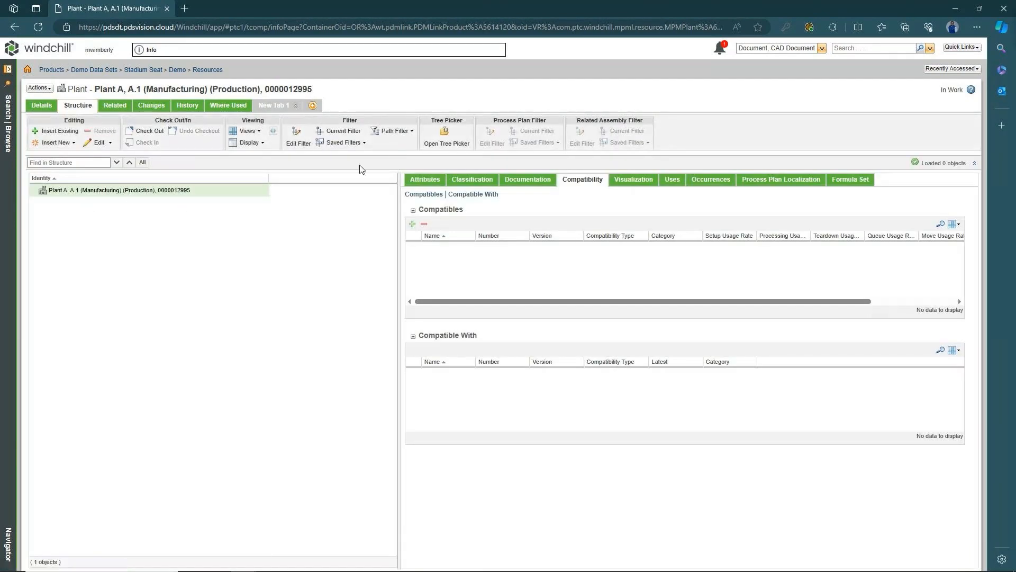
{"action": "left_click", "coordinate": [448, 136]}
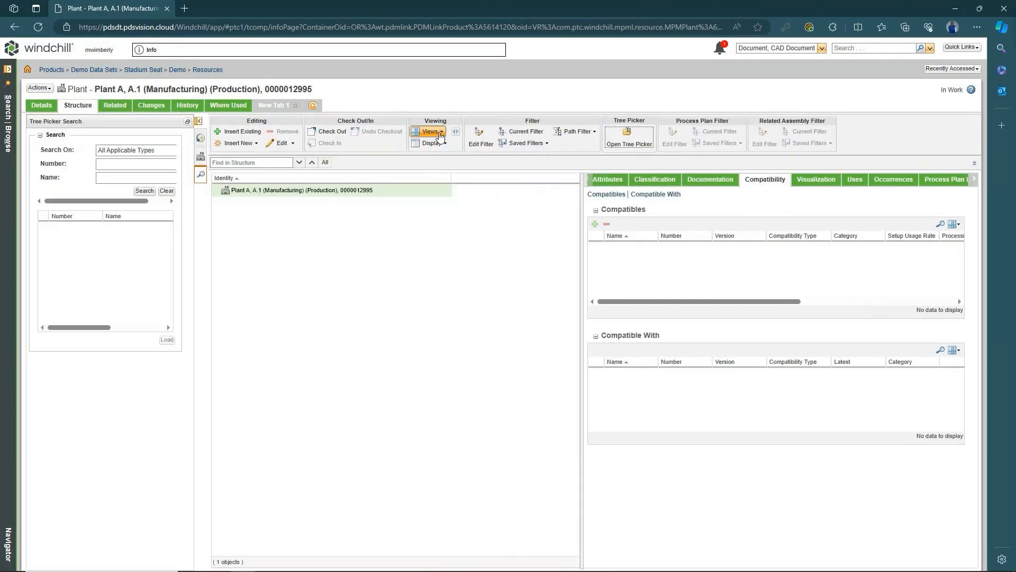
{"action": "left_click", "coordinate": [127, 176]}
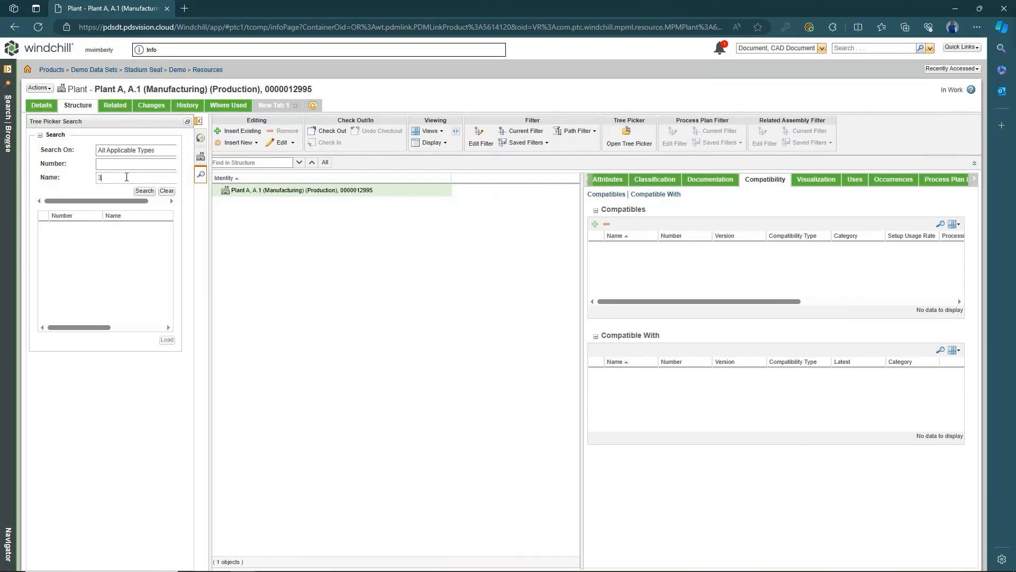
{"action": "type", "text": "3"}
{"action": "key", "text": "Return"}
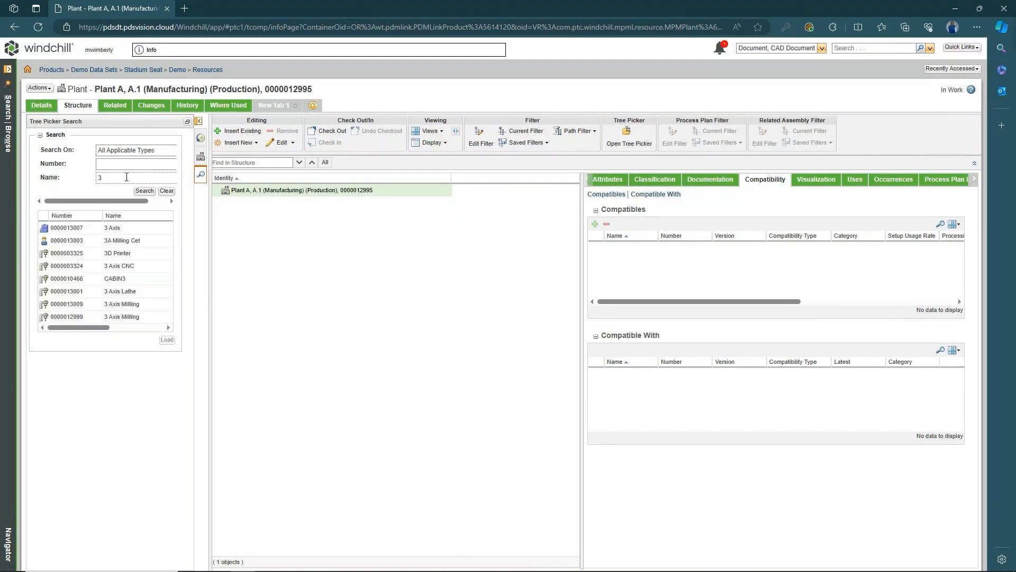
{"action": "left_click", "coordinate": [118, 228]}
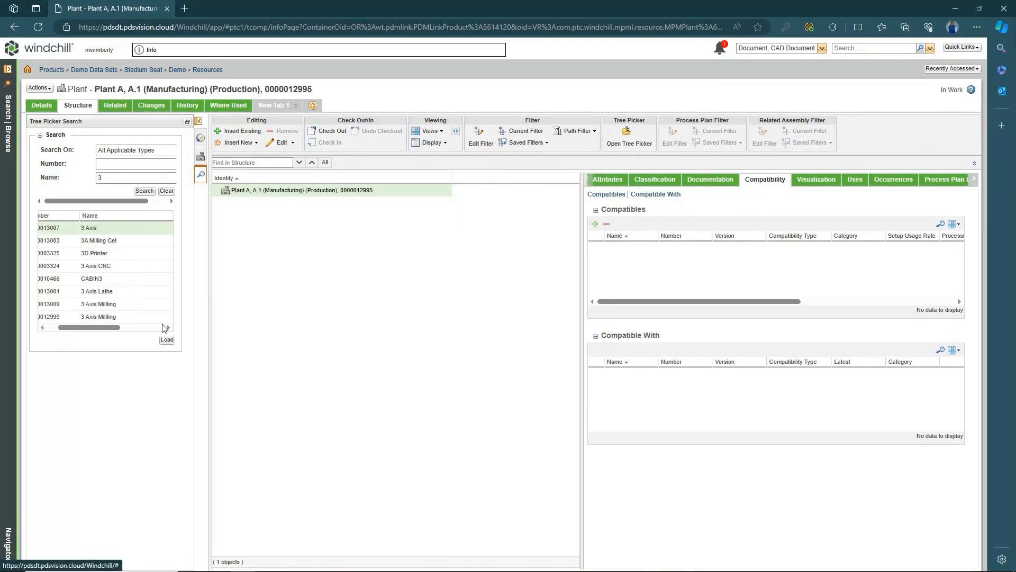
{"action": "left_click", "coordinate": [167, 339]}
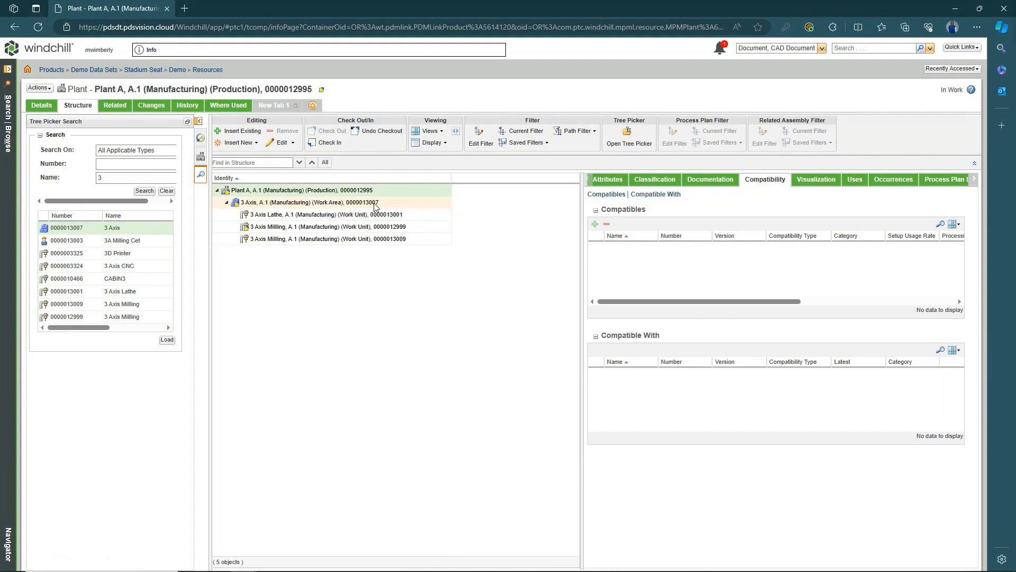
{"action": "left_click", "coordinate": [330, 229]}
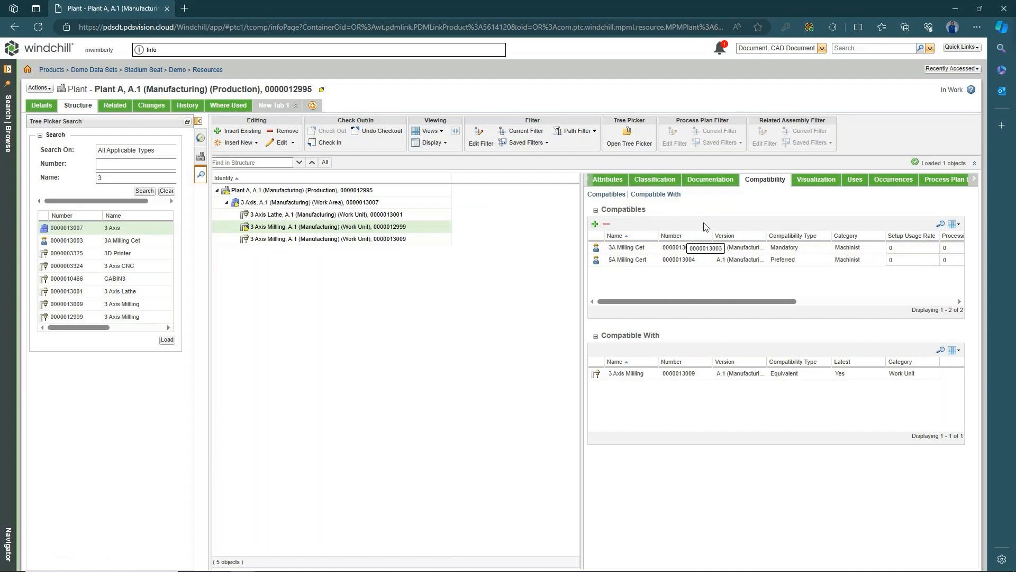
{"action": "left_click", "coordinate": [207, 70]}
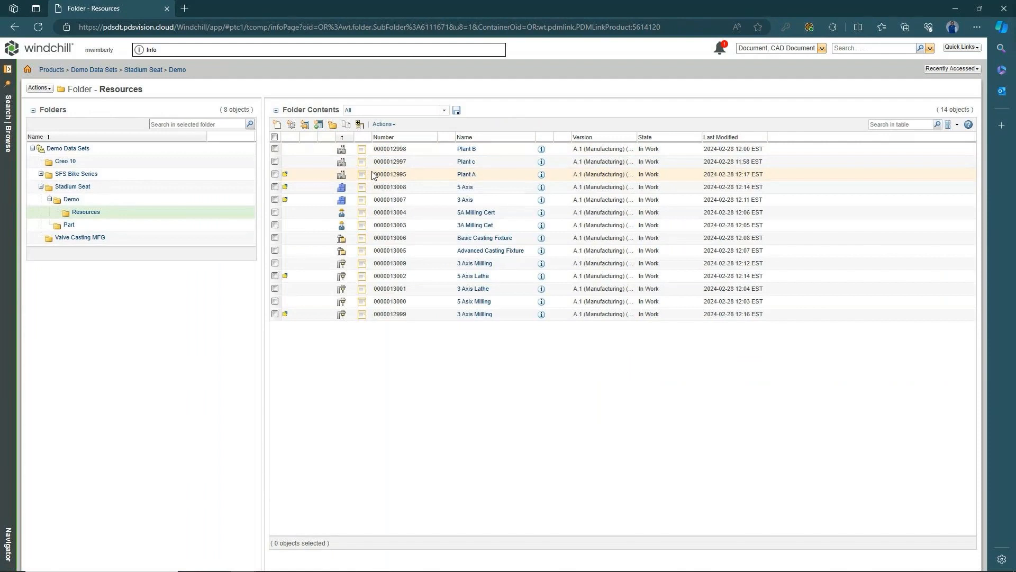
{"action": "left_click", "coordinate": [475, 213]}
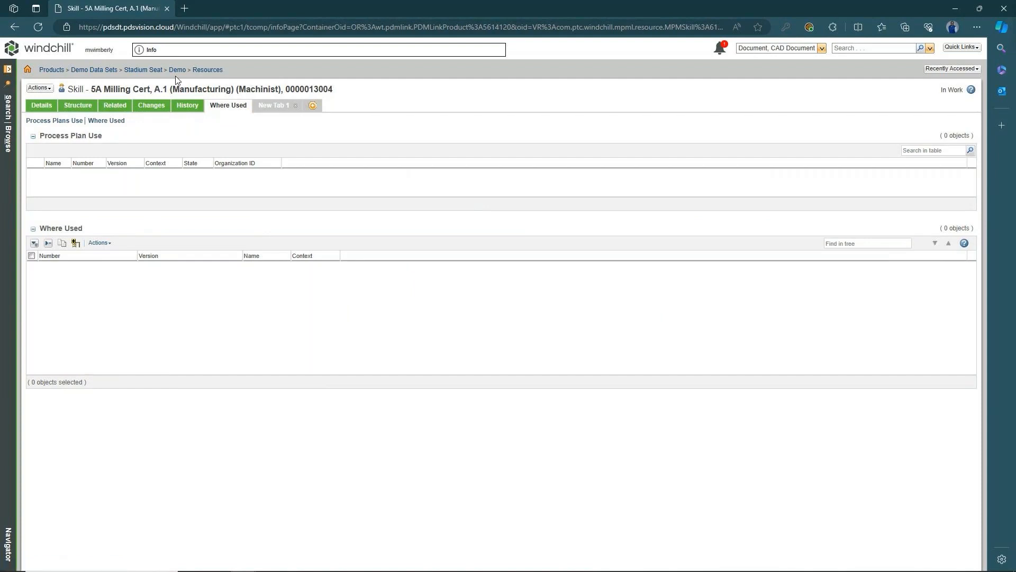
Open the 3A Milling Cet skill from the Resources folder and examine its details and where it is used
{"action": "left_click", "coordinate": [199, 71]}
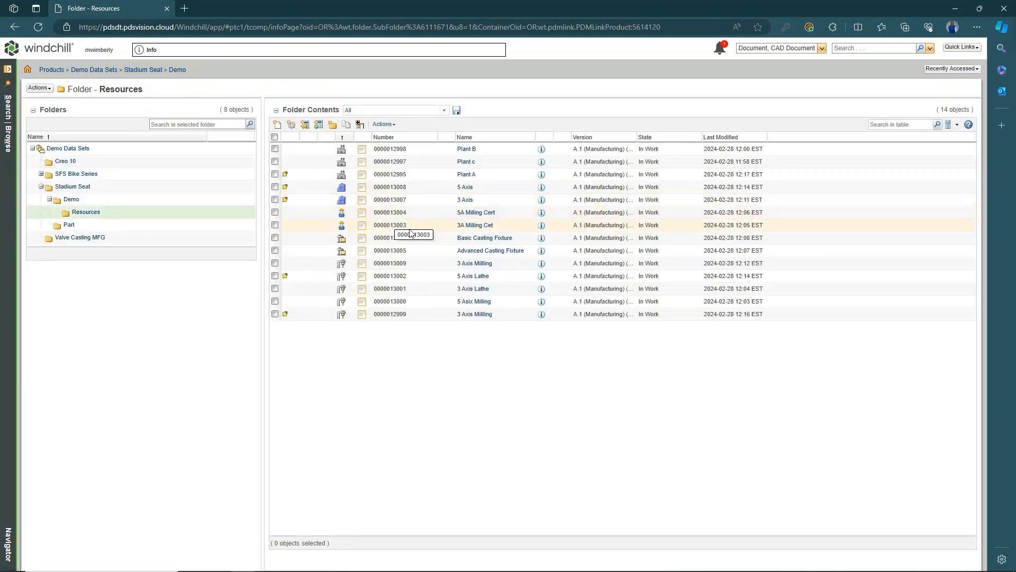
{"action": "left_click", "coordinate": [472, 226]}
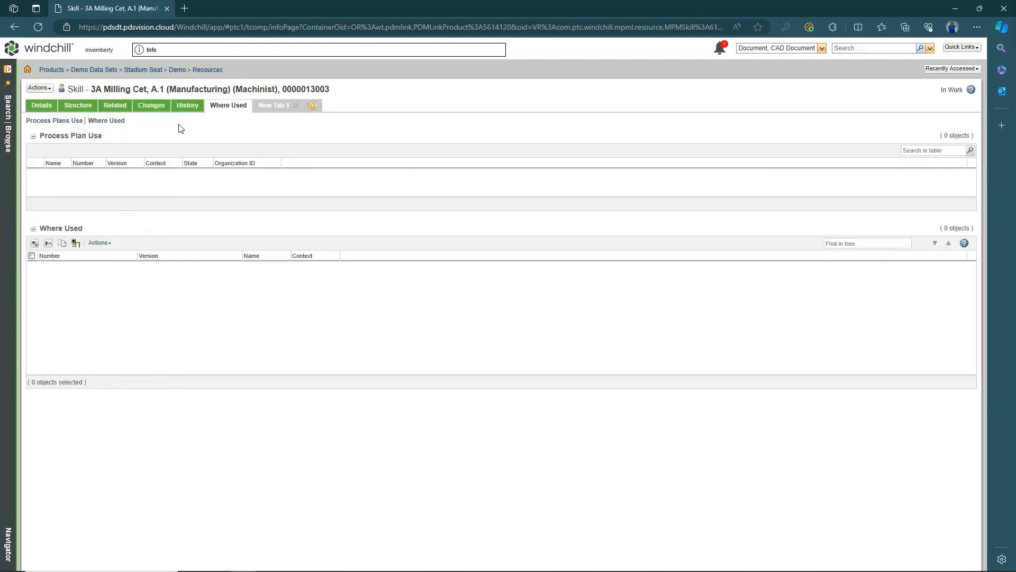
{"action": "left_click", "coordinate": [42, 105]}
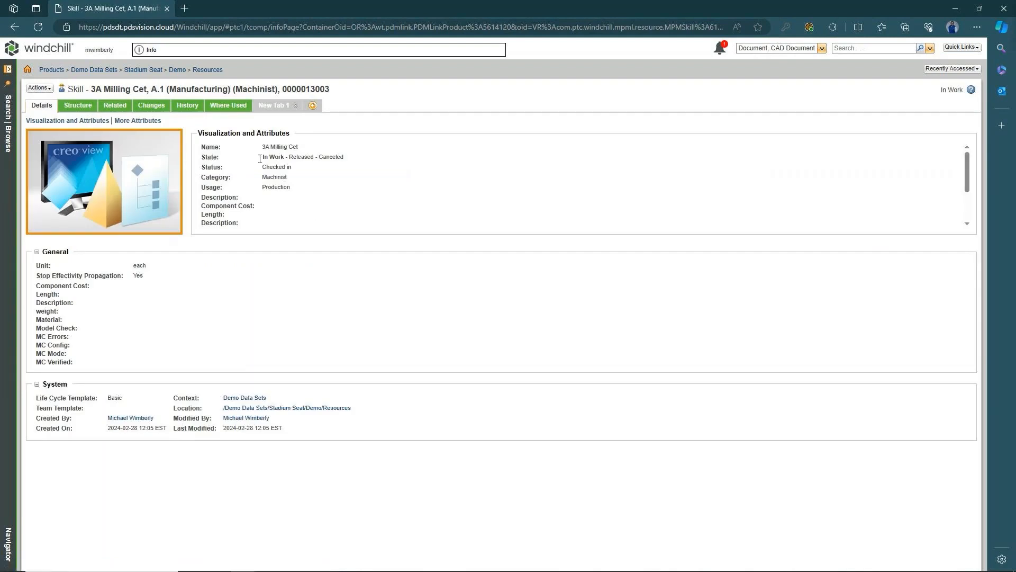
{"action": "left_click", "coordinate": [223, 108]}
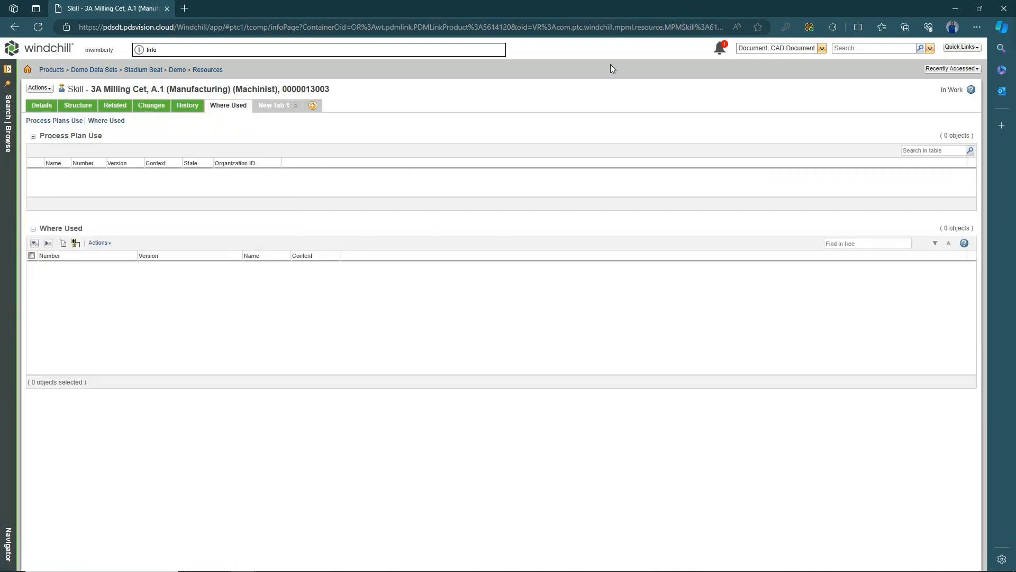
Open the 3 Axis resource group from the Resources folder and check where it is used
{"action": "left_click", "coordinate": [204, 70]}
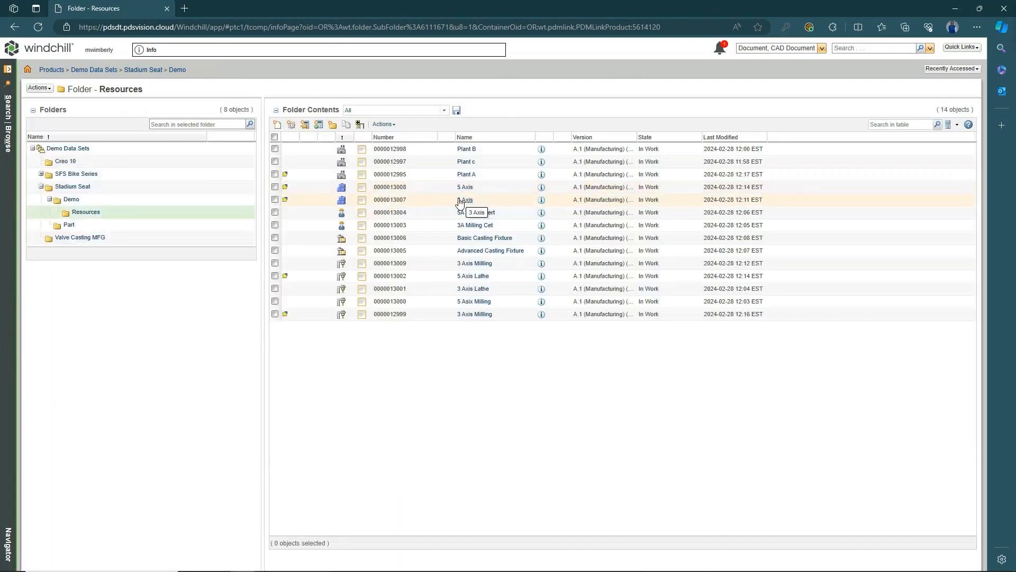
{"action": "left_click", "coordinate": [470, 201]}
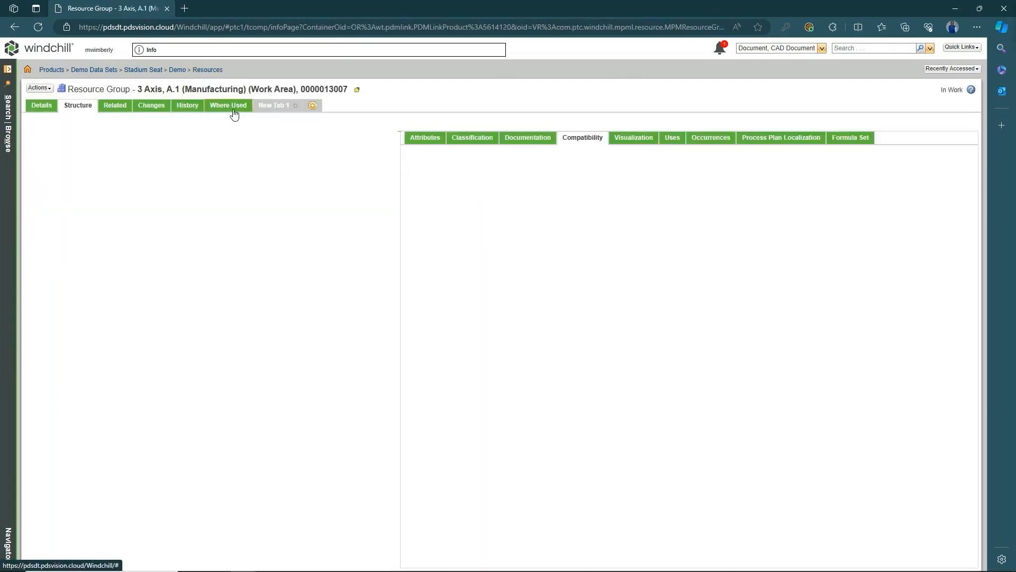
{"action": "left_click", "coordinate": [229, 106]}
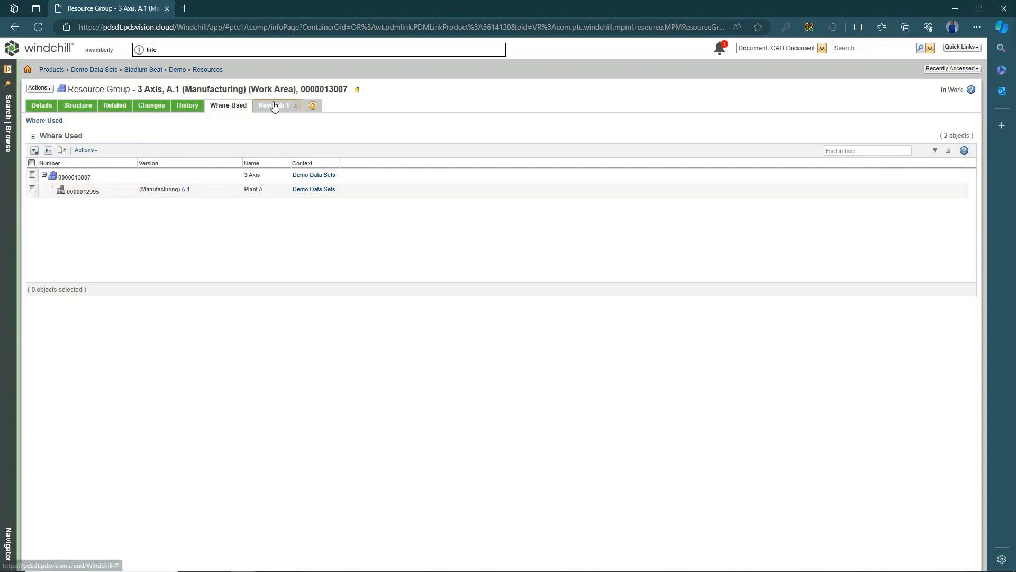
Open Plant c, search its tree picker for "3 axis" and paste the 3 Axis resource group into the plant
{"action": "left_click", "coordinate": [207, 70]}
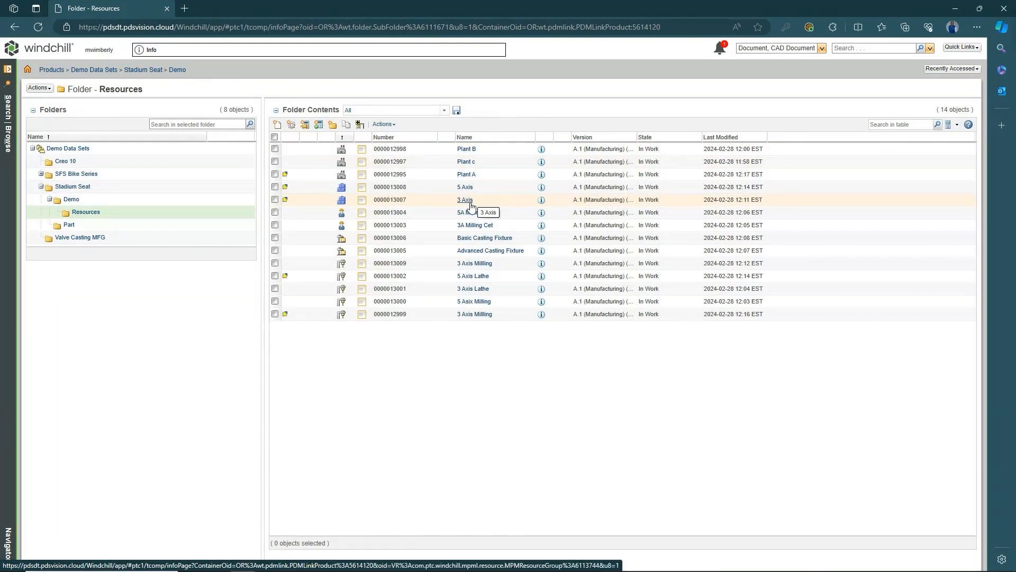
{"action": "left_click", "coordinate": [466, 162]}
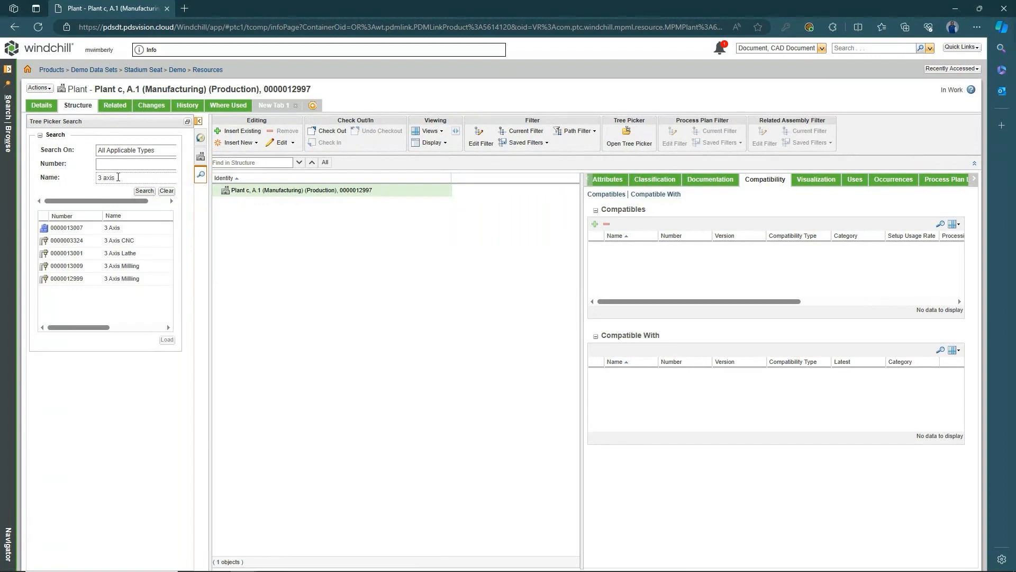
{"action": "left_click", "coordinate": [79, 228]}
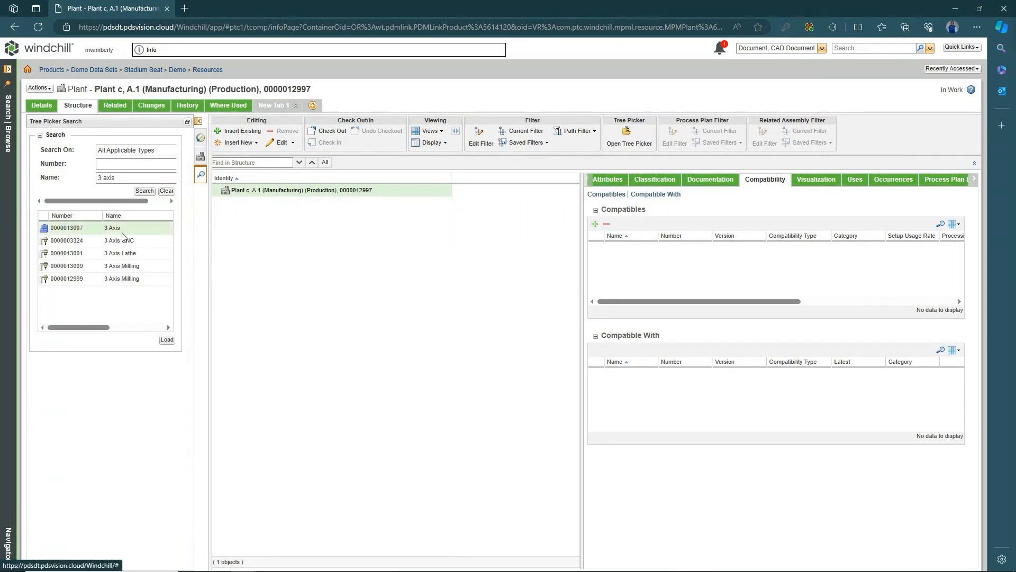
{"action": "right_click", "coordinate": [356, 191]}
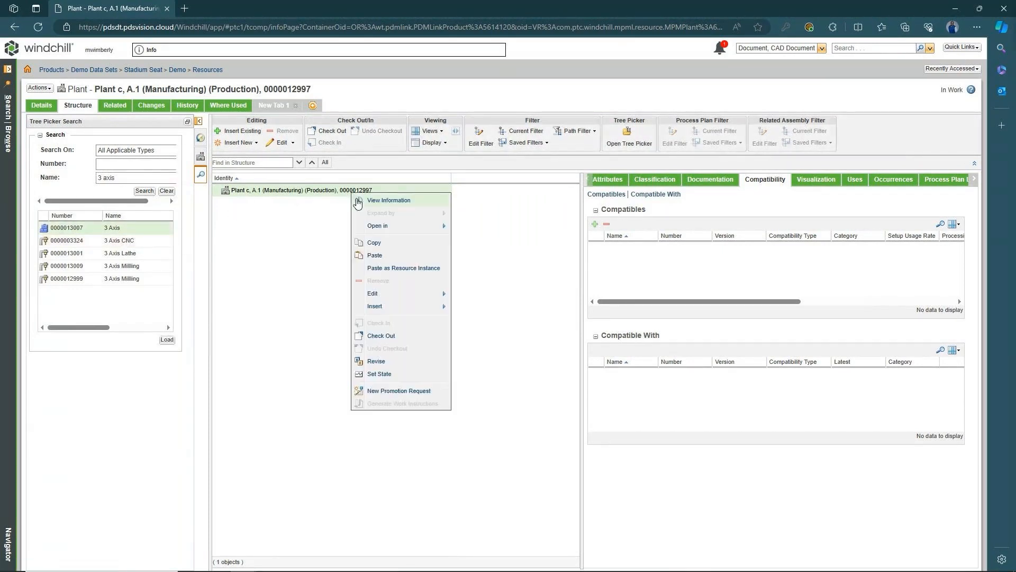
{"action": "left_click", "coordinate": [376, 256]}
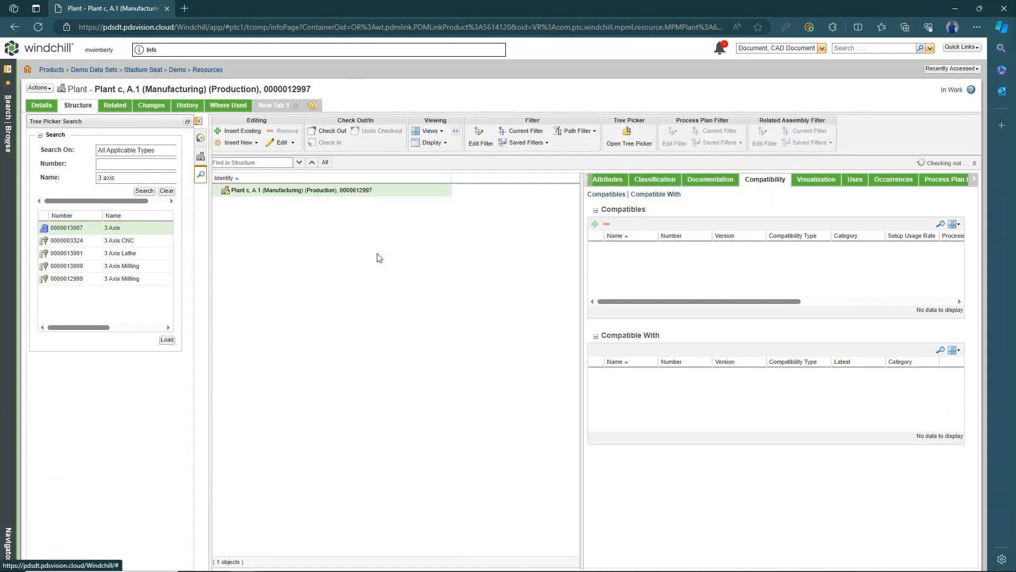
Search Plant c's tree picker for "5" and add the 5 Axis Lathe and 5 Asix Milling work units to the plant
{"action": "left_click_drag", "start_coordinate": [118, 178], "coordinate": [82, 184]}
{"action": "type", "text": "5"}
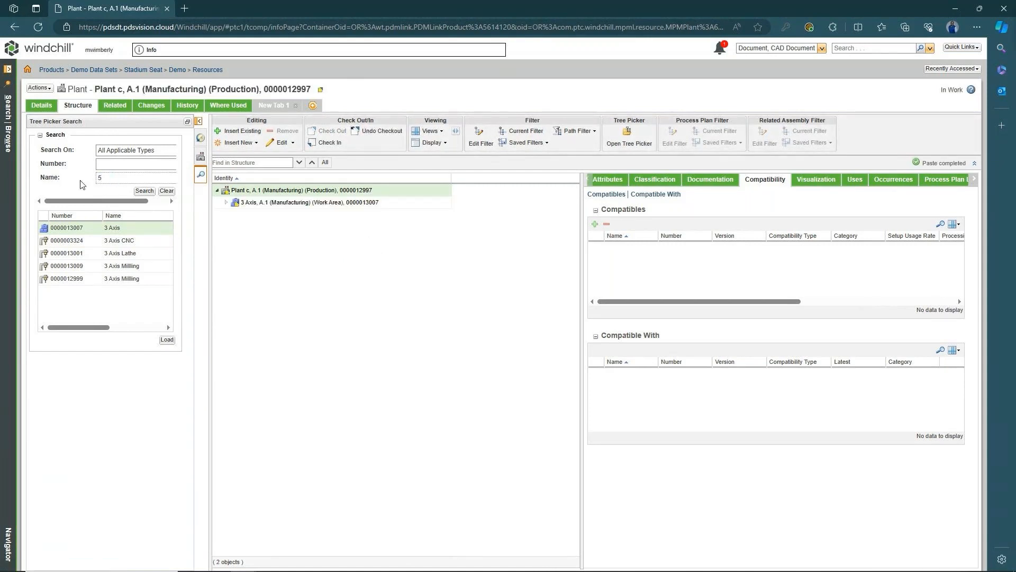
{"action": "key", "text": "Return"}
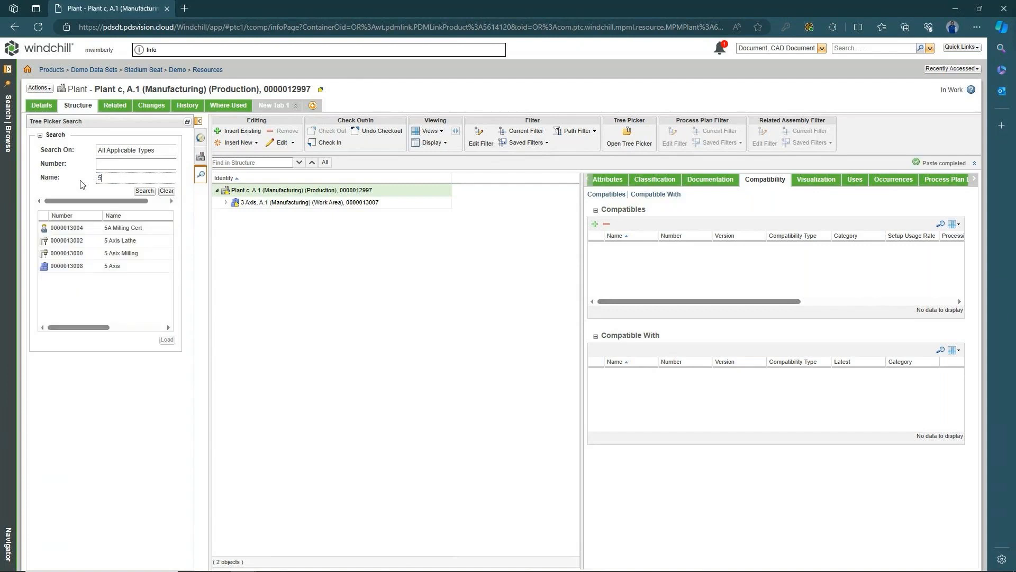
{"action": "left_click", "coordinate": [70, 243]}
{"action": "left_click", "coordinate": [74, 255], "text": "ctrl"}
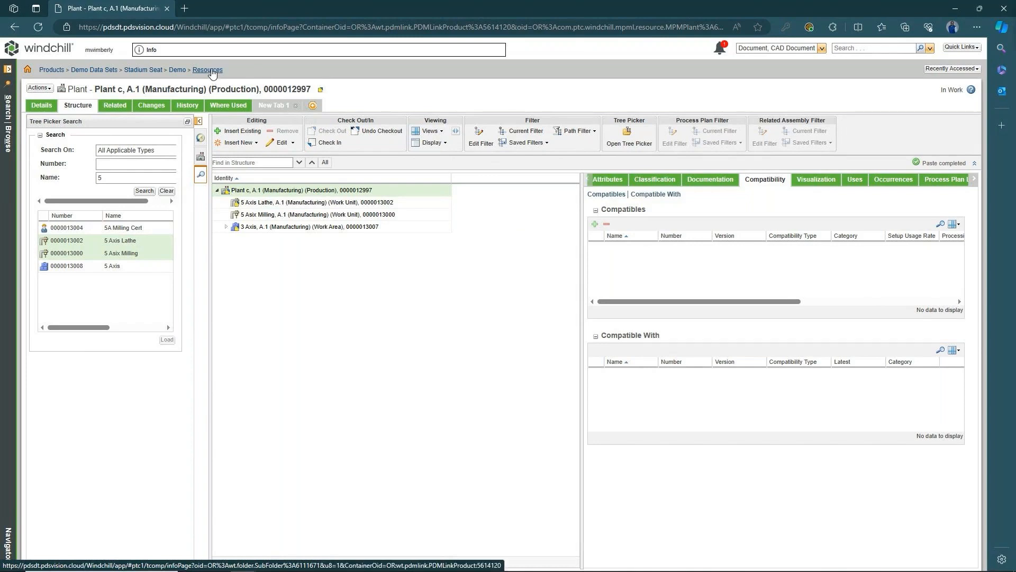
Open the 5 Axis resource group from the Resources folder and check where it is used
{"action": "left_click", "coordinate": [213, 72]}
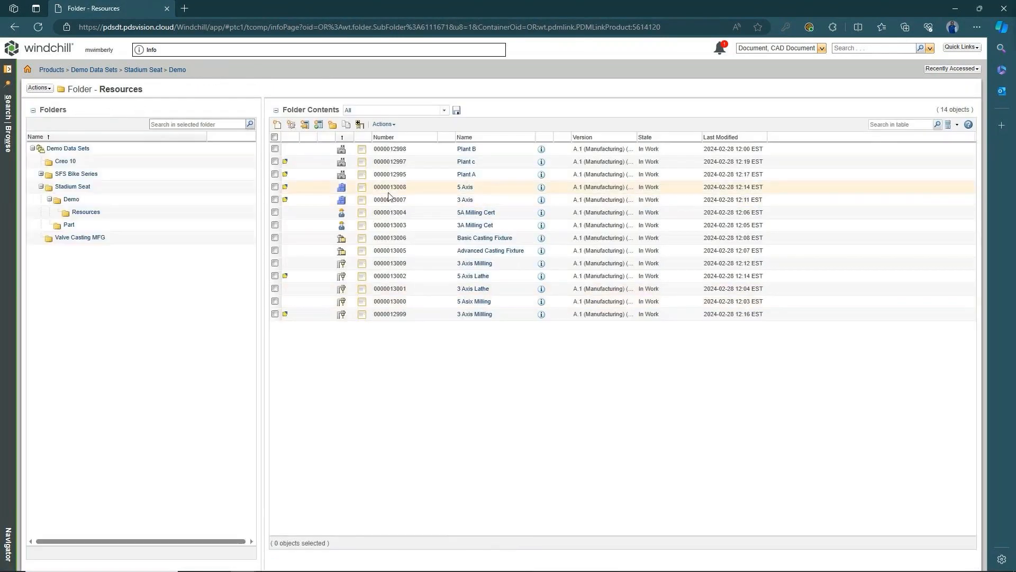
{"action": "left_click", "coordinate": [465, 187]}
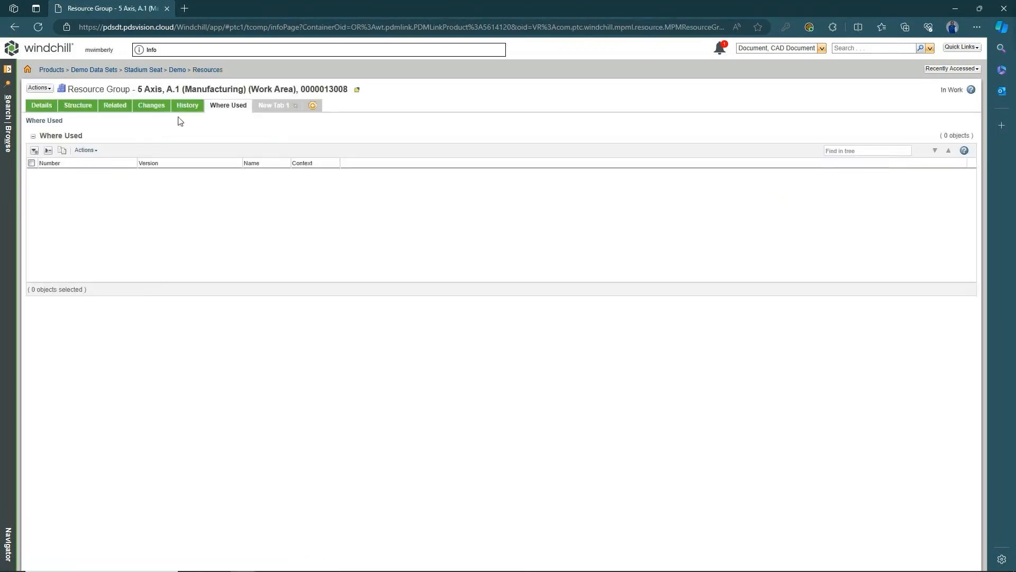
{"action": "left_click", "coordinate": [208, 70]}
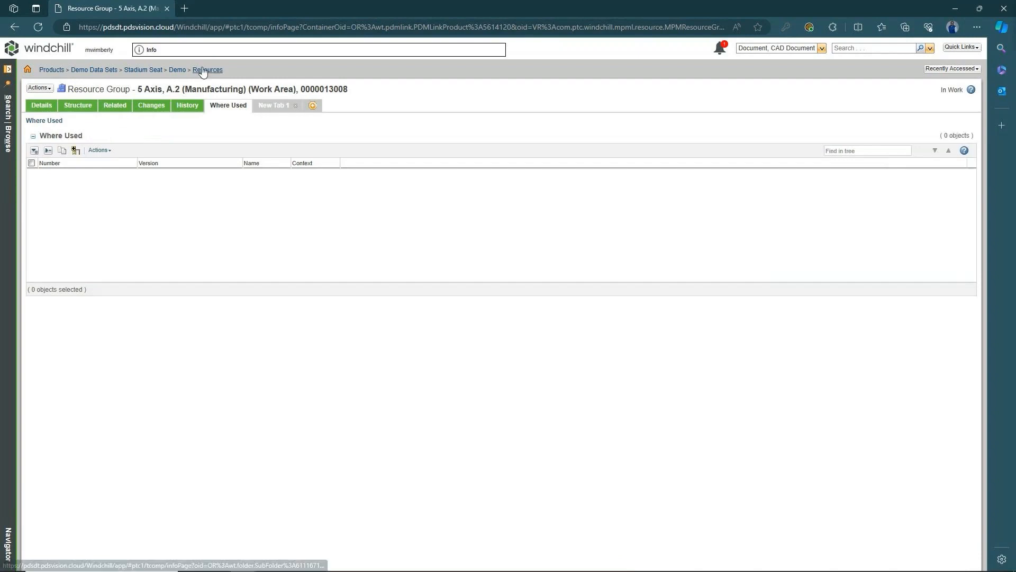
Open the 3 Axis resource group from the Resources folder and expand its where-used tree to examine the parent plants
{"action": "left_click", "coordinate": [205, 70]}
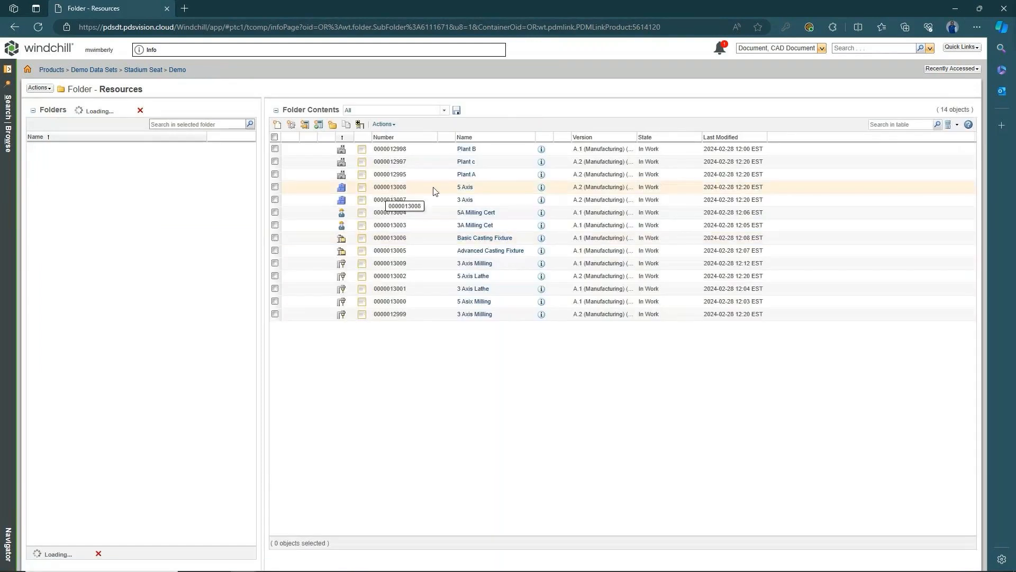
{"action": "left_click", "coordinate": [460, 200]}
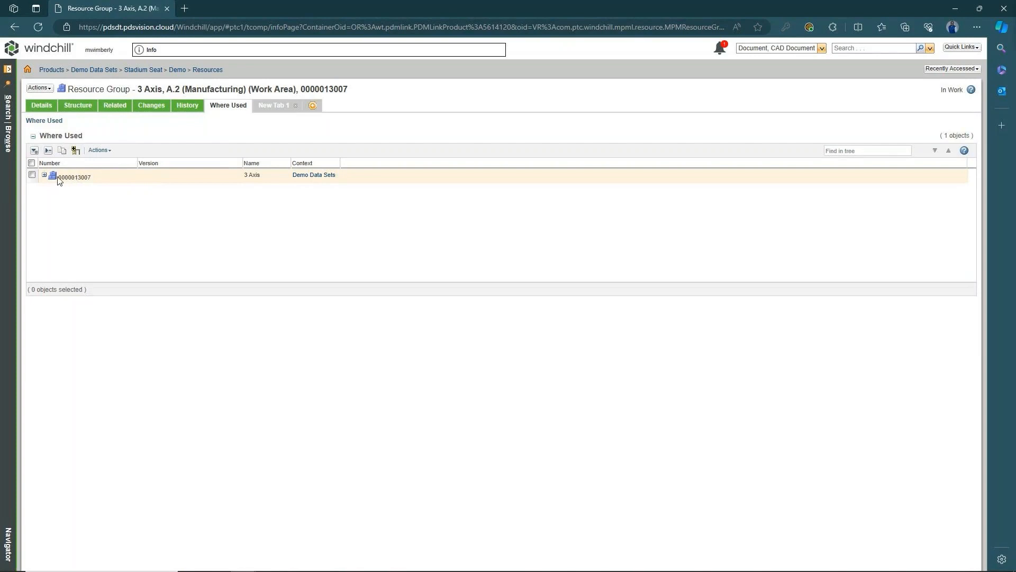
{"action": "left_click", "coordinate": [44, 175]}
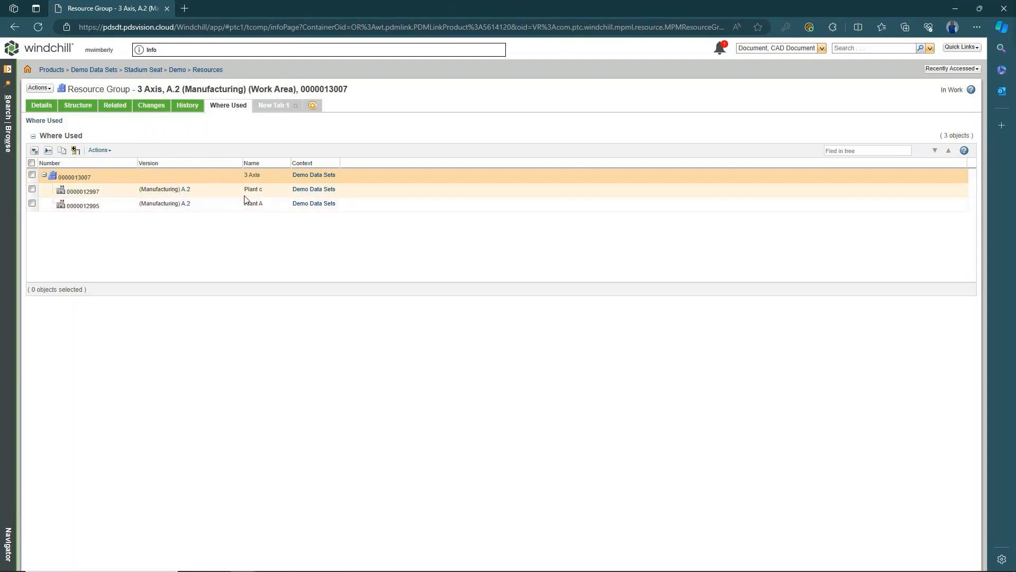
Open Plant c from the Resources folder and check where its 5 Asix Milling work unit is used
{"action": "left_click", "coordinate": [212, 70]}
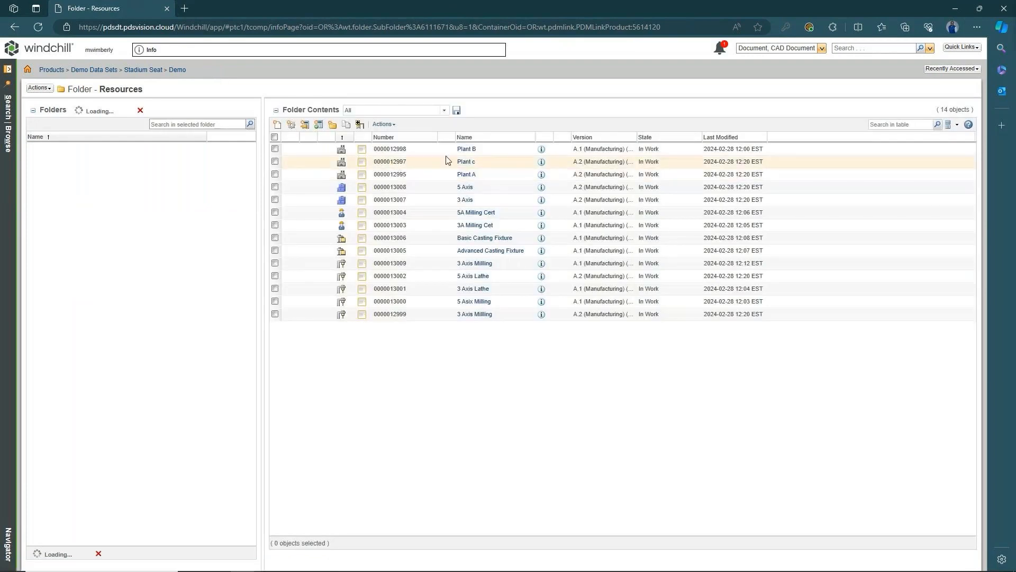
{"action": "left_click", "coordinate": [462, 164]}
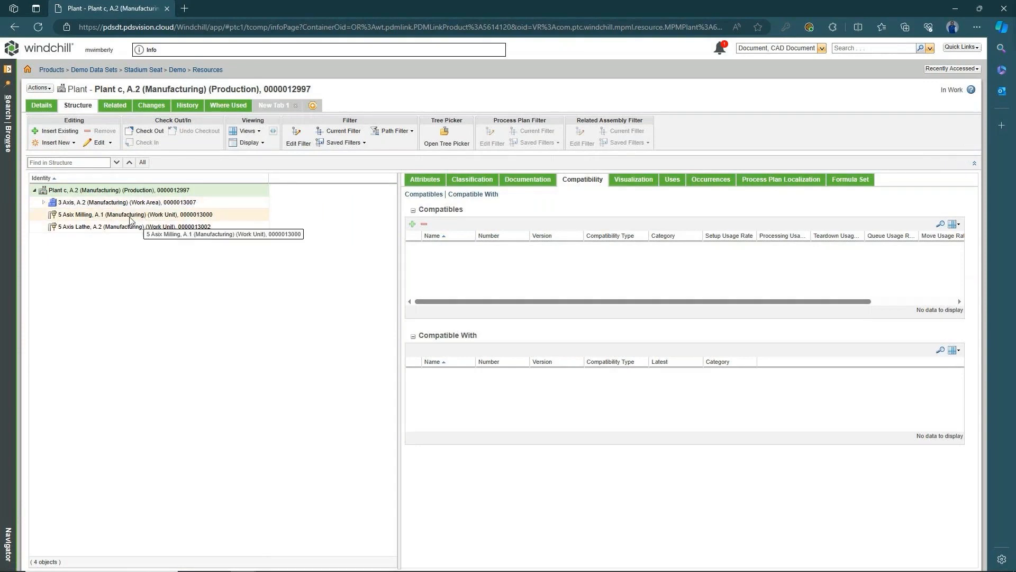
{"action": "right_click", "coordinate": [130, 217]}
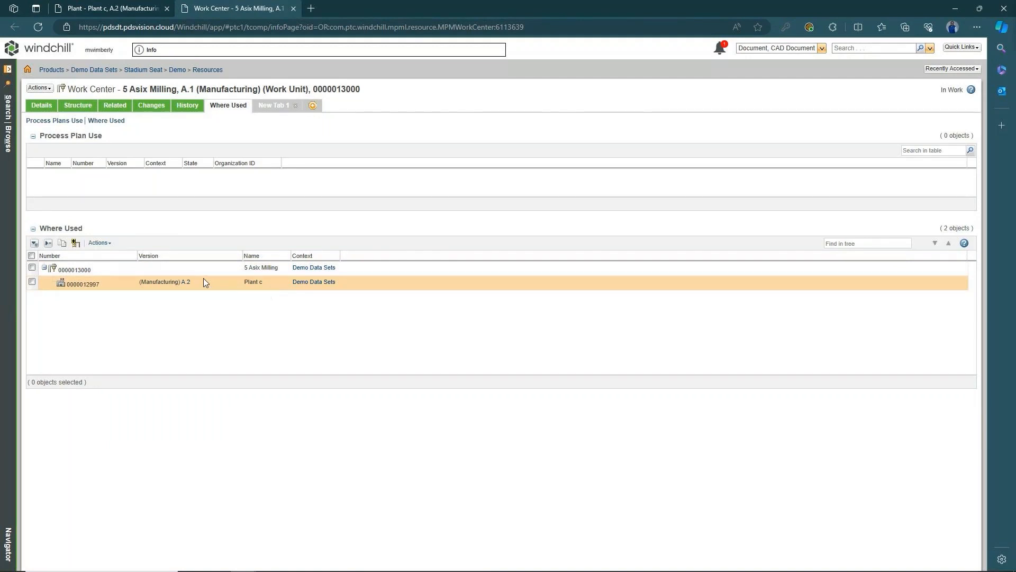
Add the 5A Milling Cert skill as a Mandatory compatible in the structure of the 5 Asix Milling work unit
{"action": "left_click", "coordinate": [87, 106]}
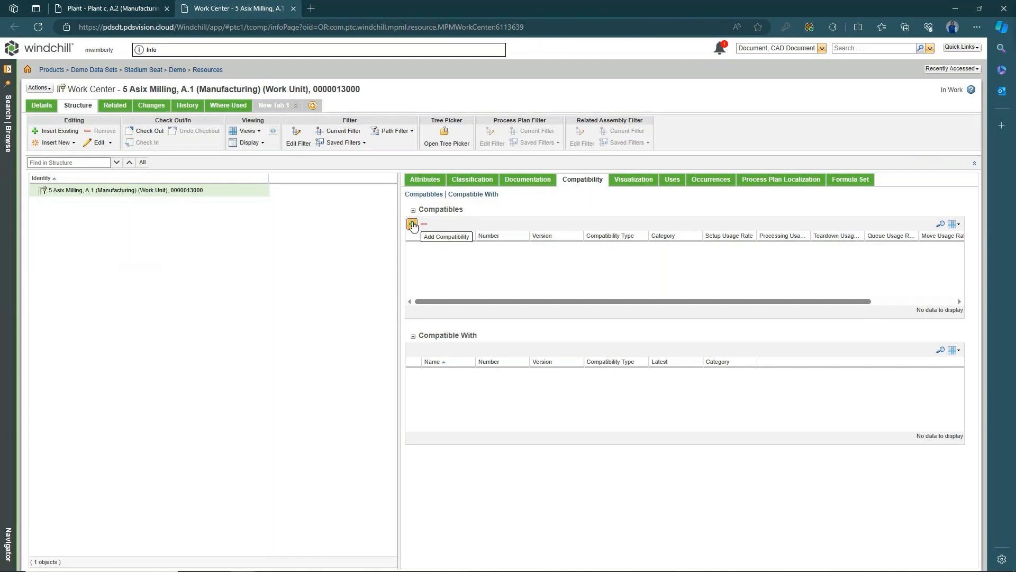
{"action": "left_click", "coordinate": [412, 223]}
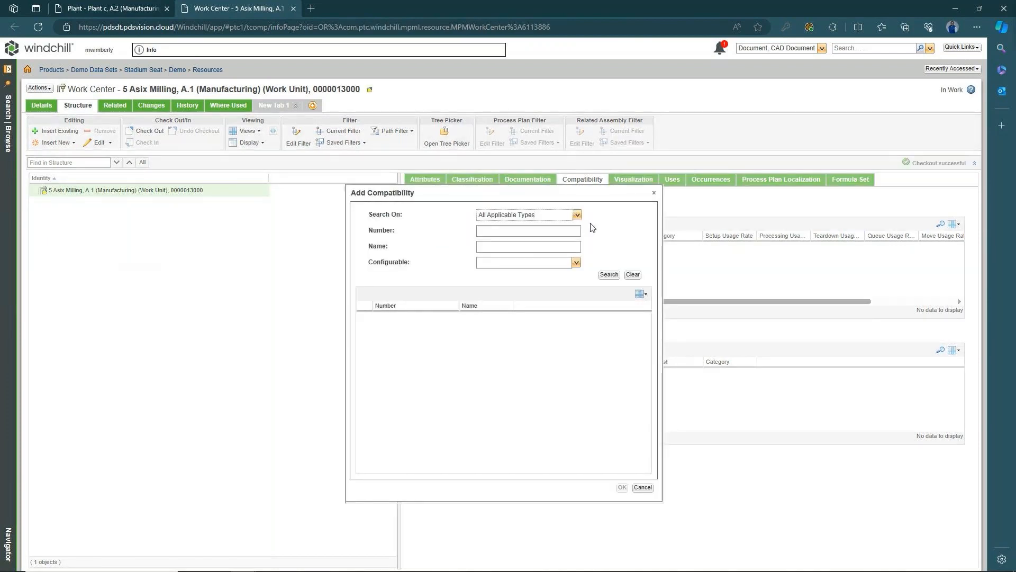
{"action": "left_click", "coordinate": [543, 251]}
{"action": "type", "text": "5"}
{"action": "key", "text": "Return"}
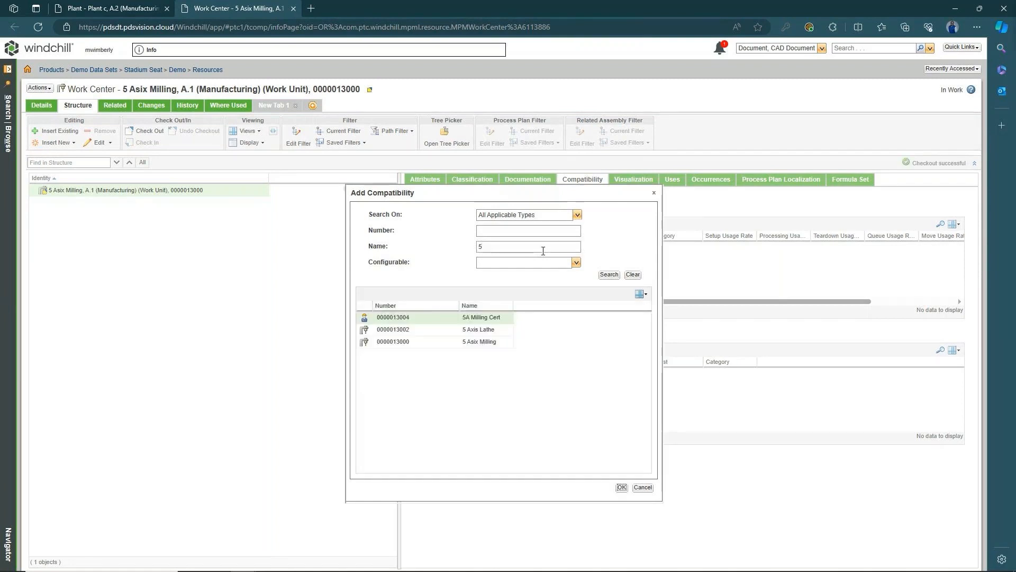
{"action": "left_click", "coordinate": [446, 317]}
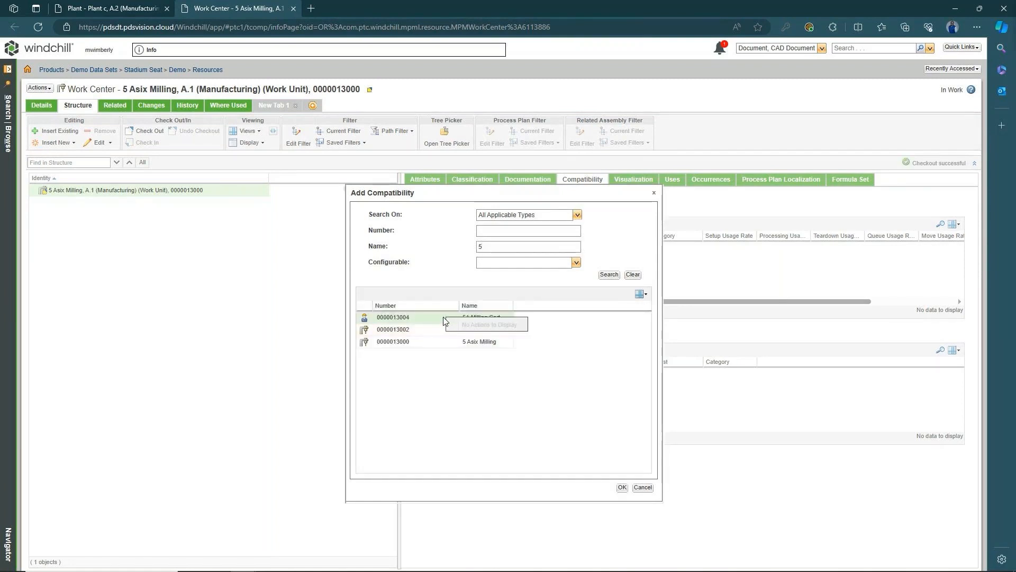
{"action": "left_click", "coordinate": [619, 487]}
{"action": "left_click", "coordinate": [595, 291]}
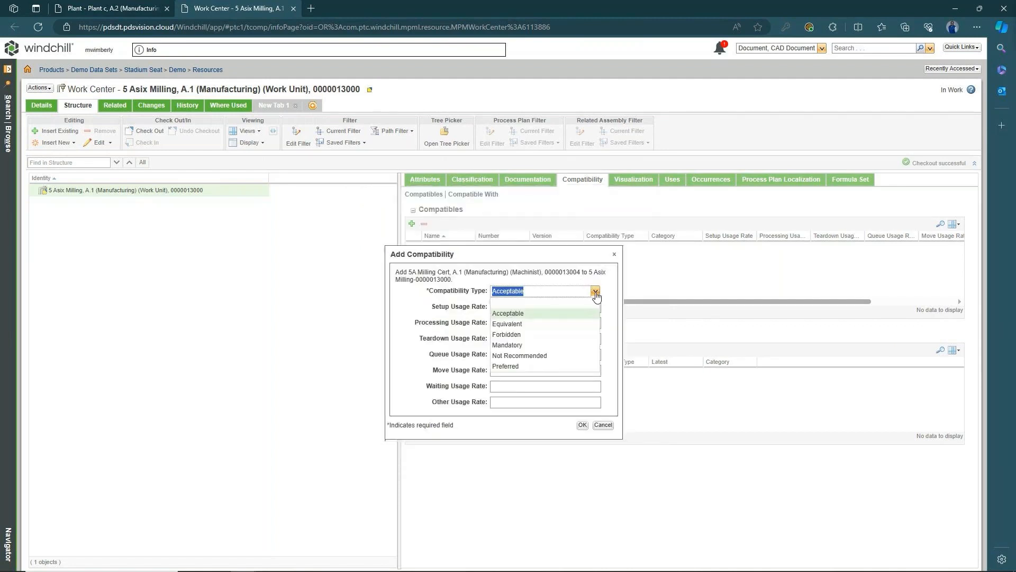
{"action": "left_click", "coordinate": [521, 345]}
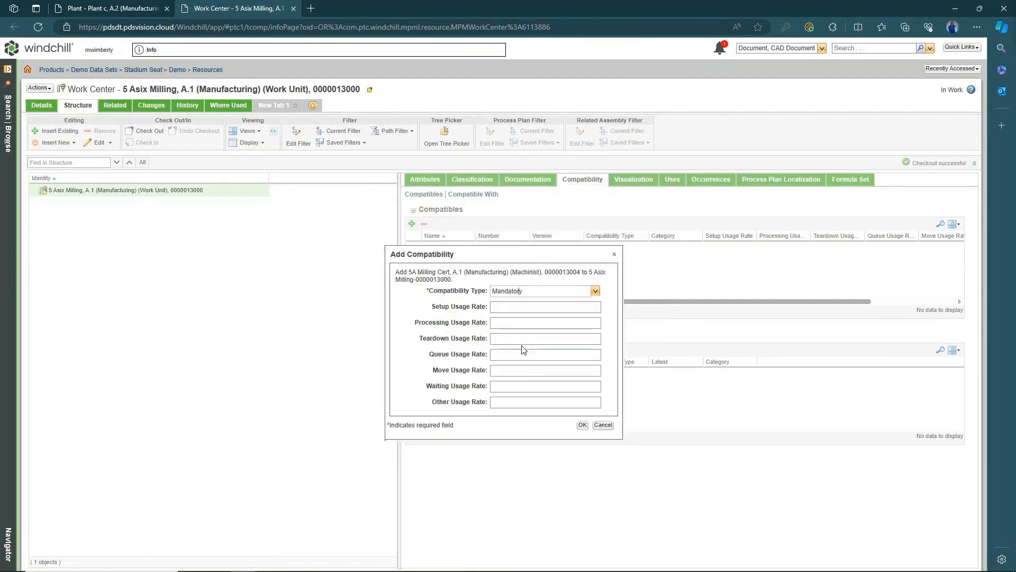
{"action": "left_click", "coordinate": [582, 425]}
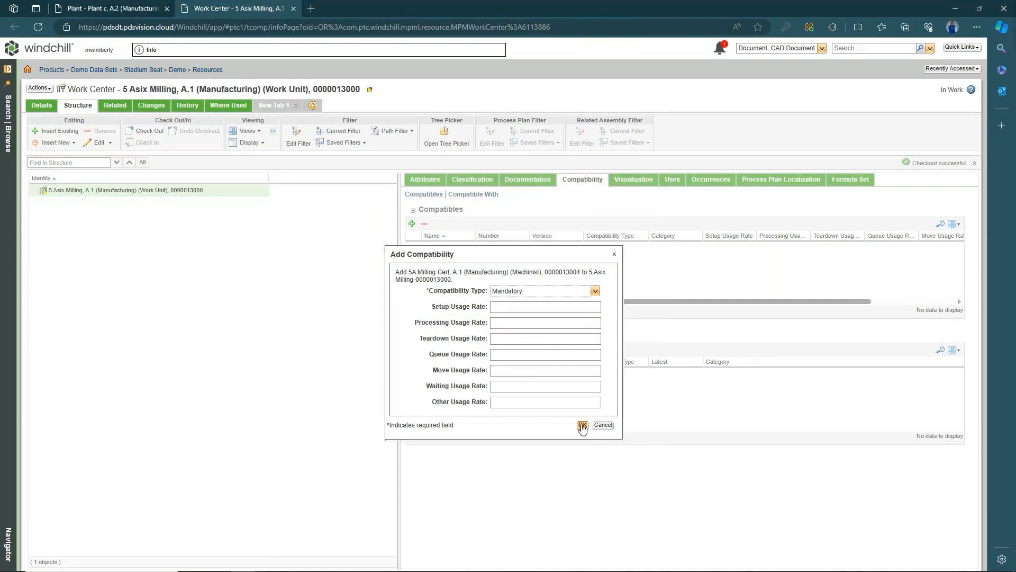
Search all resources with "*" and add the 3A Milling Cet skill to 5 Asix Milling as a Forbidden compatible
{"action": "left_click", "coordinate": [412, 223]}
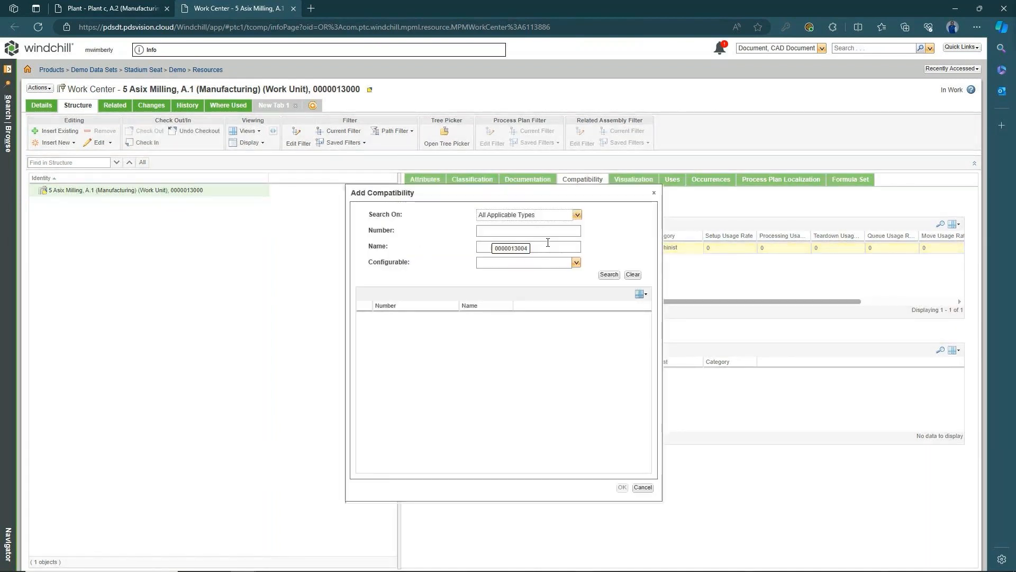
{"action": "left_click", "coordinate": [548, 244]}
{"action": "type", "text": "*"}
{"action": "left_click", "coordinate": [609, 274]}
{"action": "left_click", "coordinate": [415, 316]}
{"action": "left_click", "coordinate": [621, 487]}
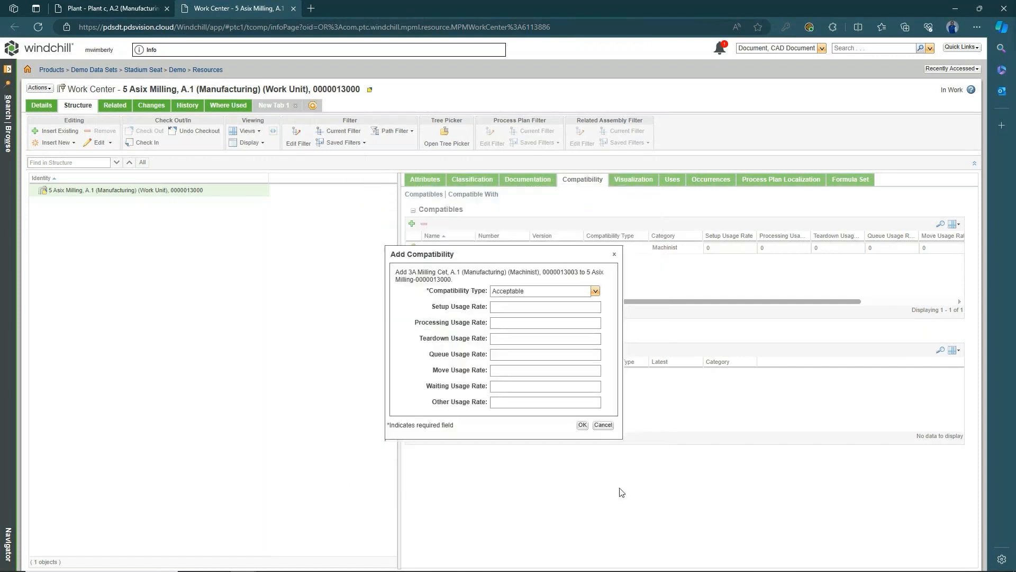
{"action": "left_click", "coordinate": [595, 291]}
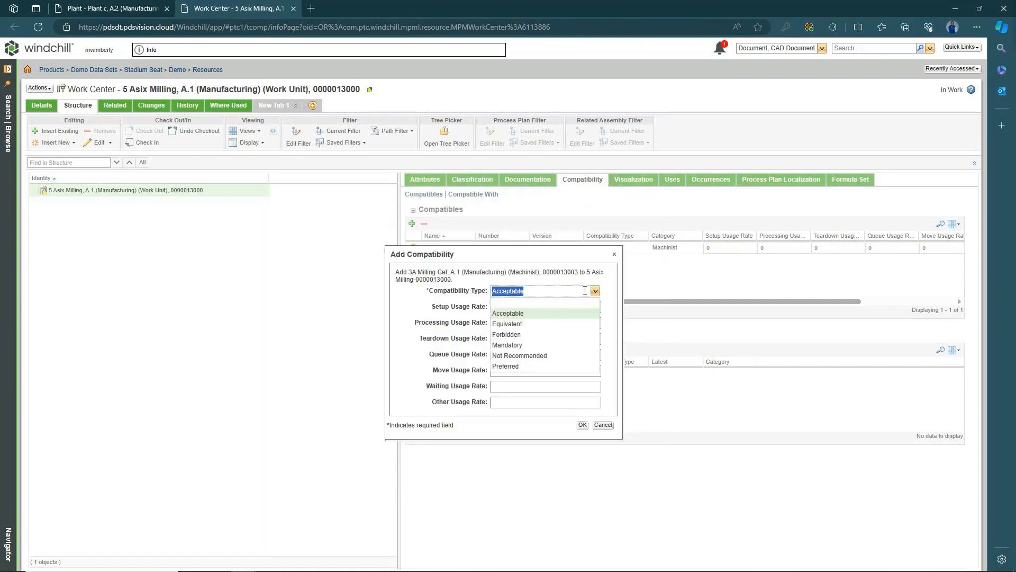
{"action": "left_click", "coordinate": [531, 335]}
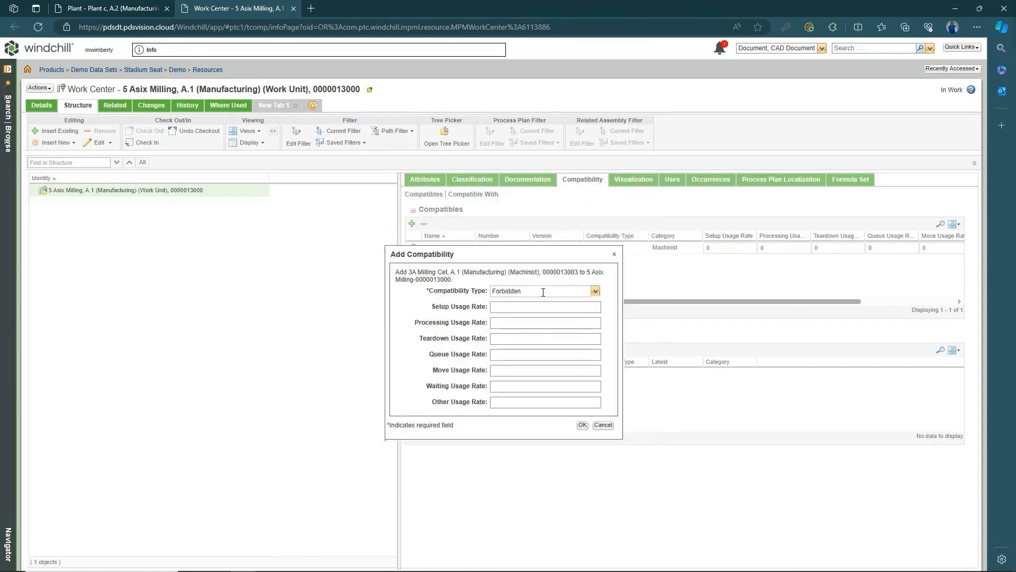
{"action": "left_click", "coordinate": [582, 426]}
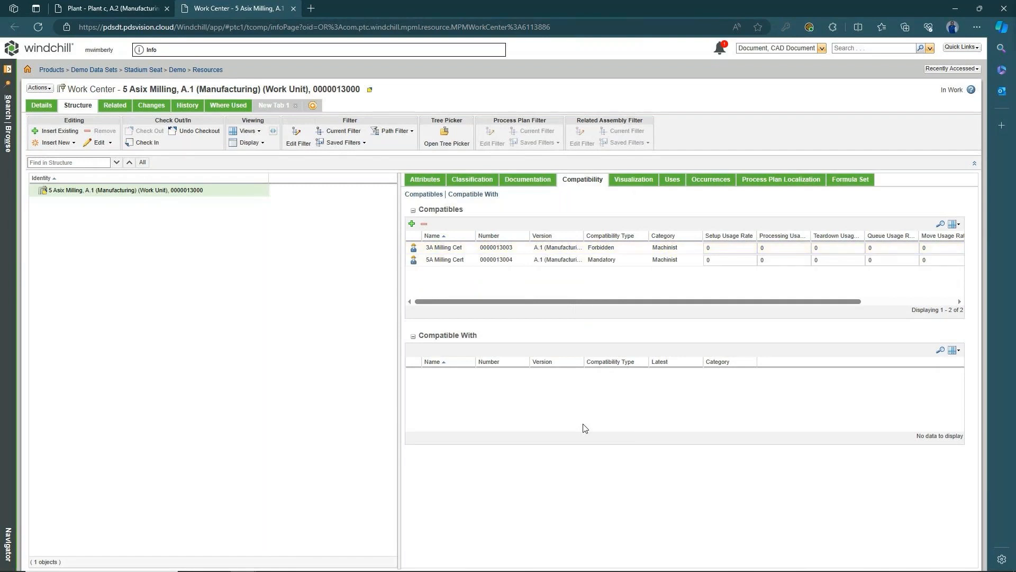
{"action": "left_click", "coordinate": [446, 261]}
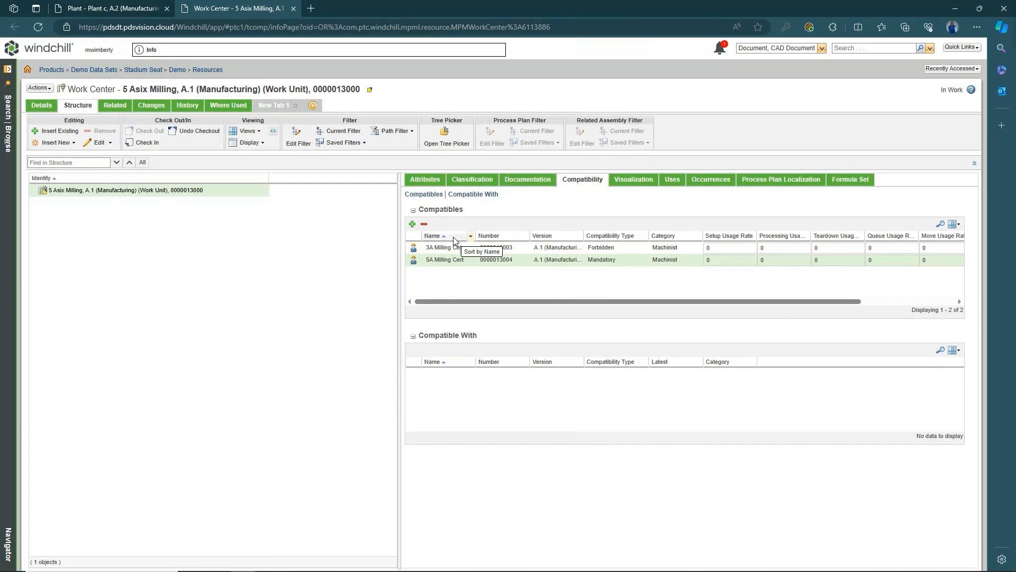
Reopen Plant c from the Resources folder, expand its 3 Axis group and dismiss the chat notification
{"action": "left_click", "coordinate": [198, 73]}
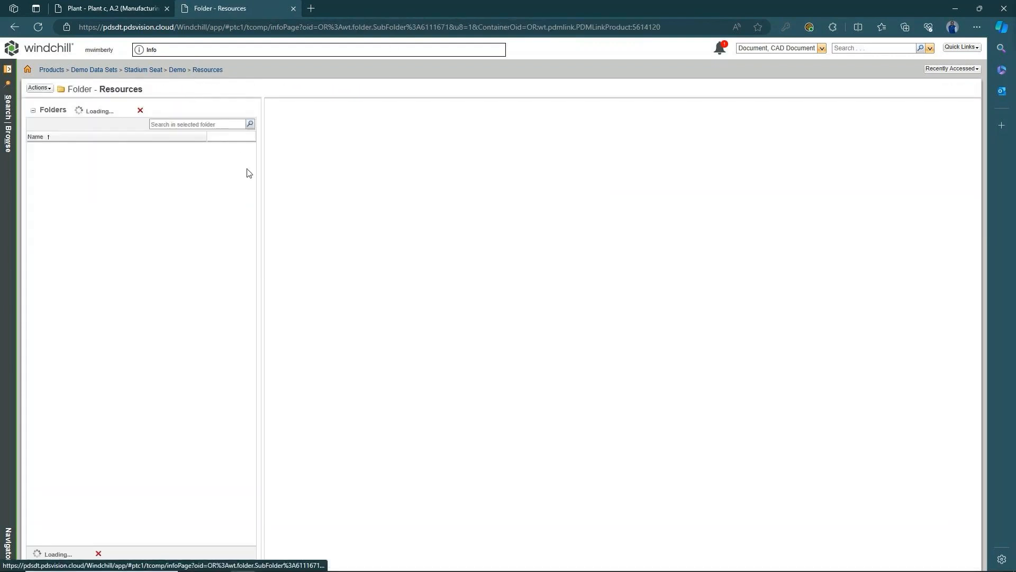
{"action": "left_click", "coordinate": [461, 158]}
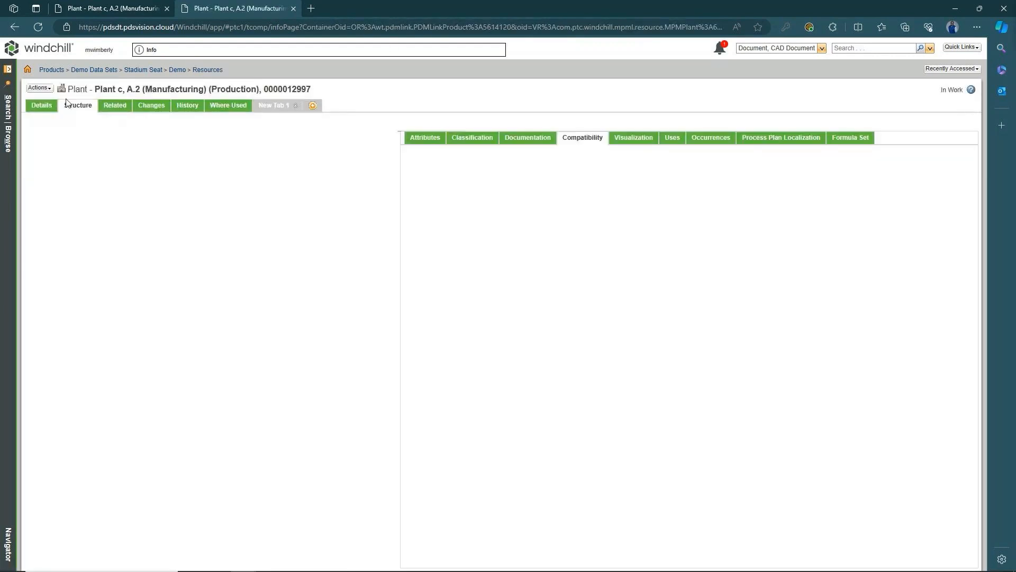
{"action": "left_click", "coordinate": [45, 203]}
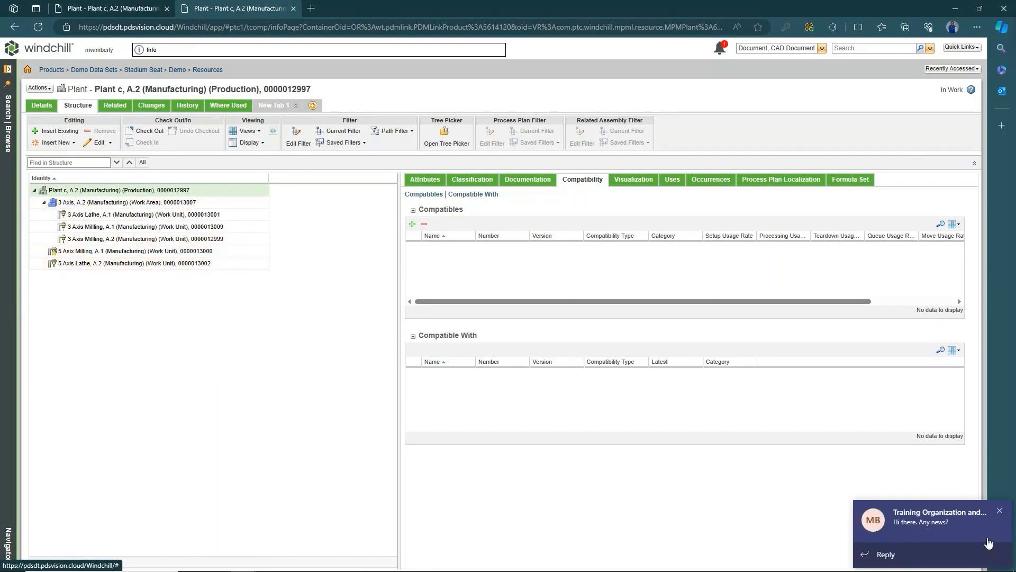
{"action": "left_click", "coordinate": [1000, 512]}
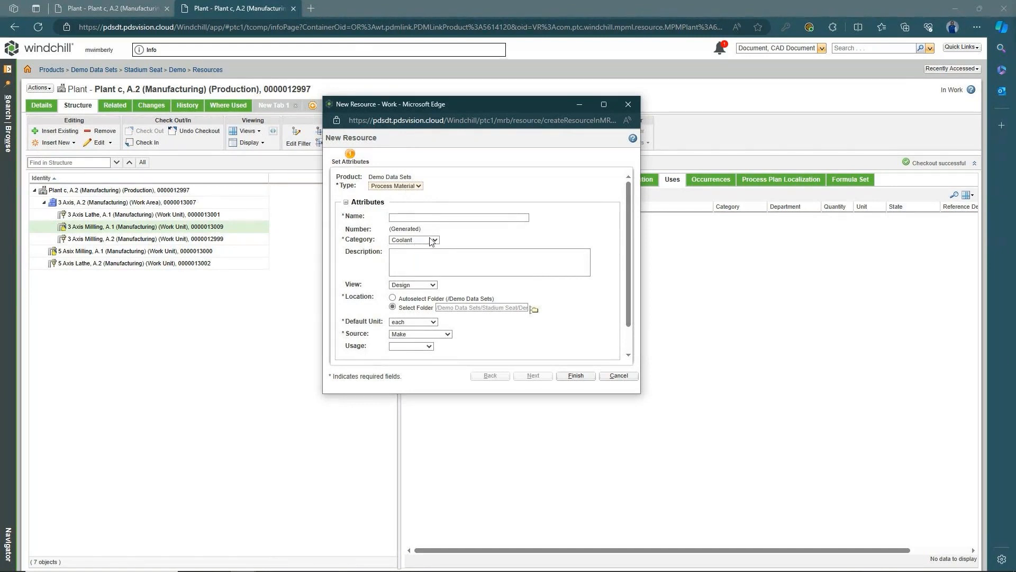
Name the new coolant process material "Machine Coolant" and dismiss the chat notification
{"action": "left_click", "coordinate": [427, 241]}
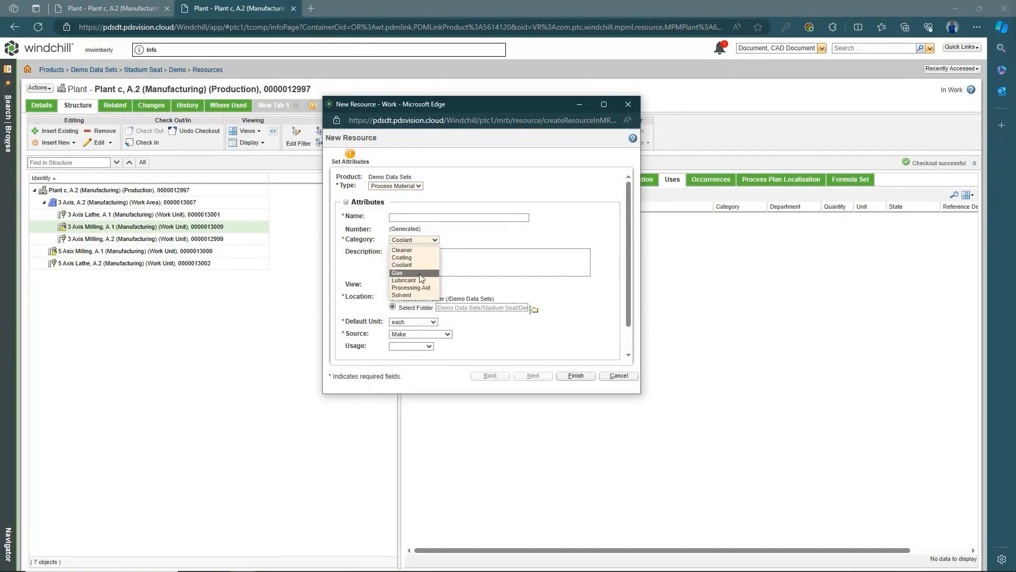
{"action": "left_click", "coordinate": [423, 219]}
{"action": "type", "text": "Machi"}
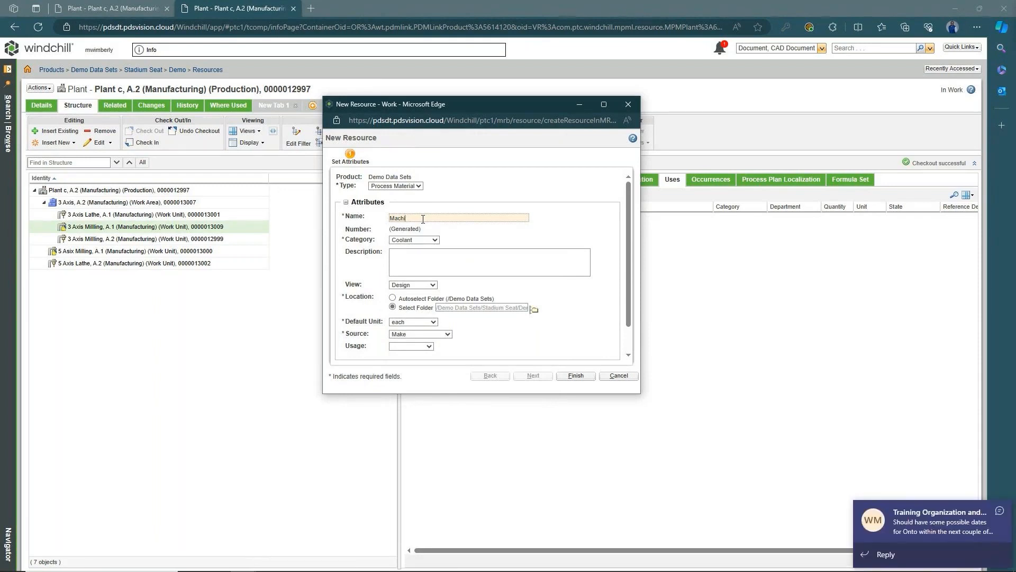
{"action": "type", "text": "g"}
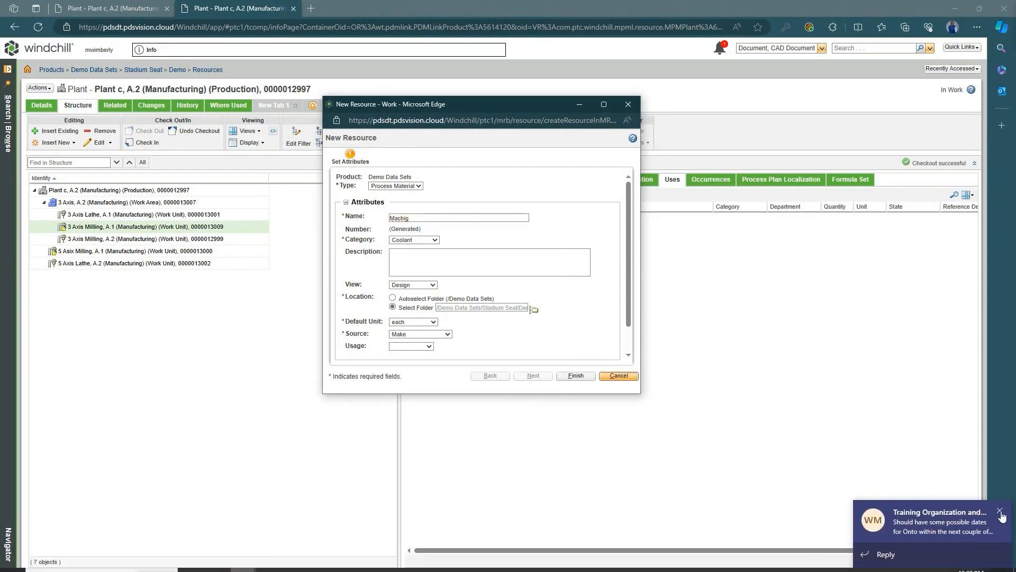
{"action": "left_click", "coordinate": [1001, 512]}
{"action": "right_click", "coordinate": [437, 221]}
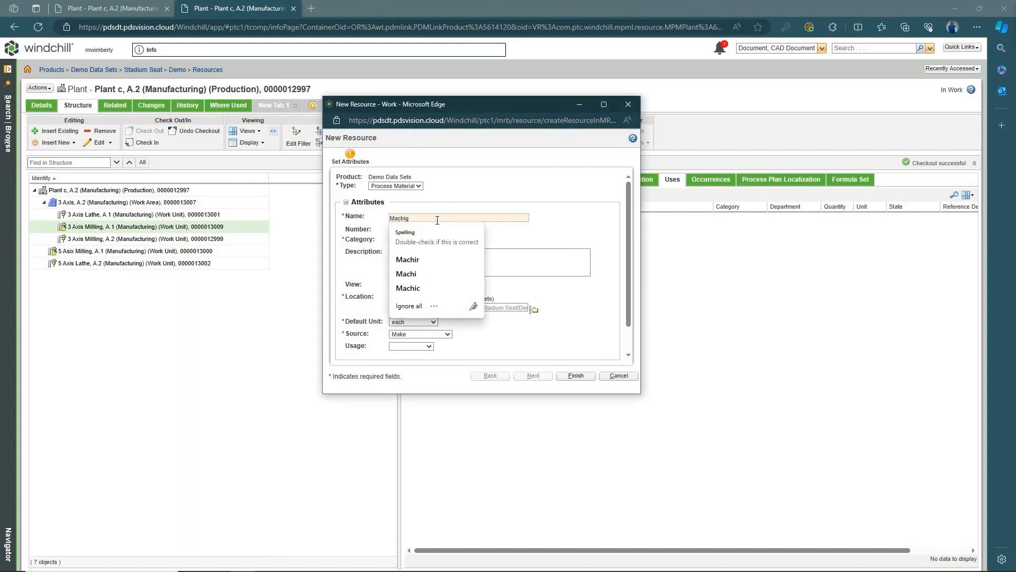
{"action": "key", "text": "BackSpace"}
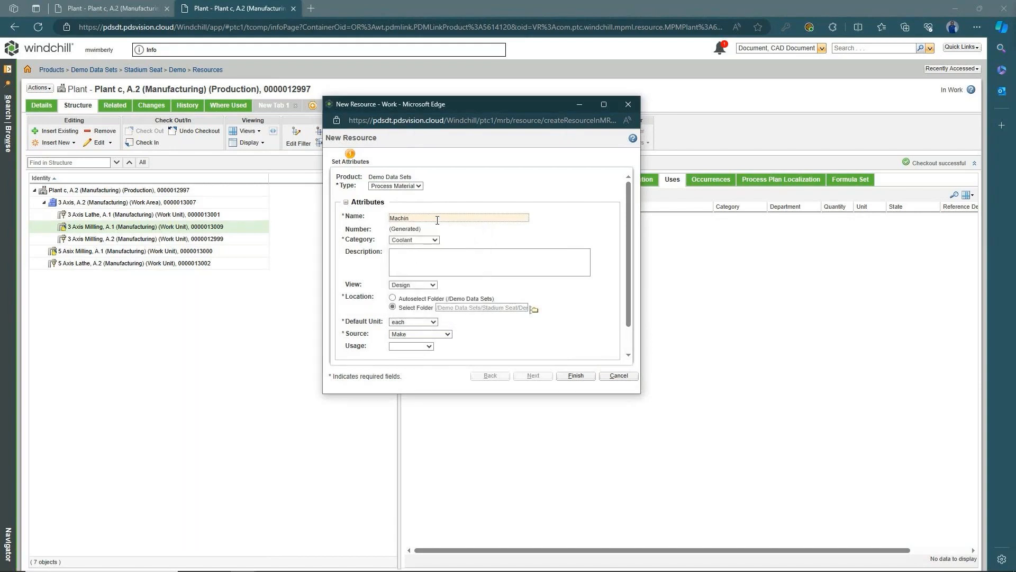
{"action": "type", "text": "ne 3"}
{"action": "type", "text": "oolant"}
Try to create Machine Coolant with the Manufacturing view, usage All and default unit "as needed"
{"action": "left_click", "coordinate": [418, 284]}
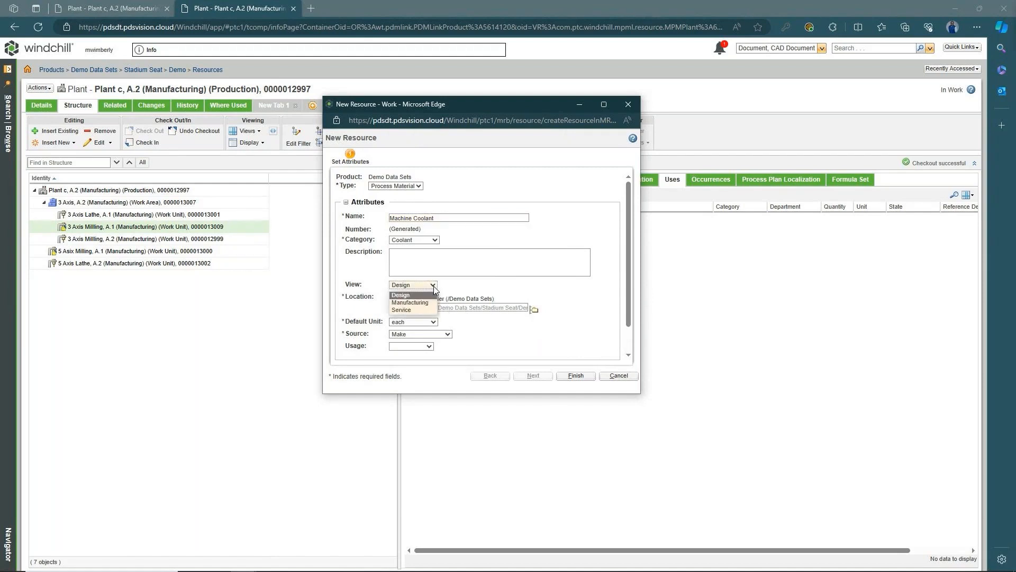
{"action": "left_click", "coordinate": [410, 302]}
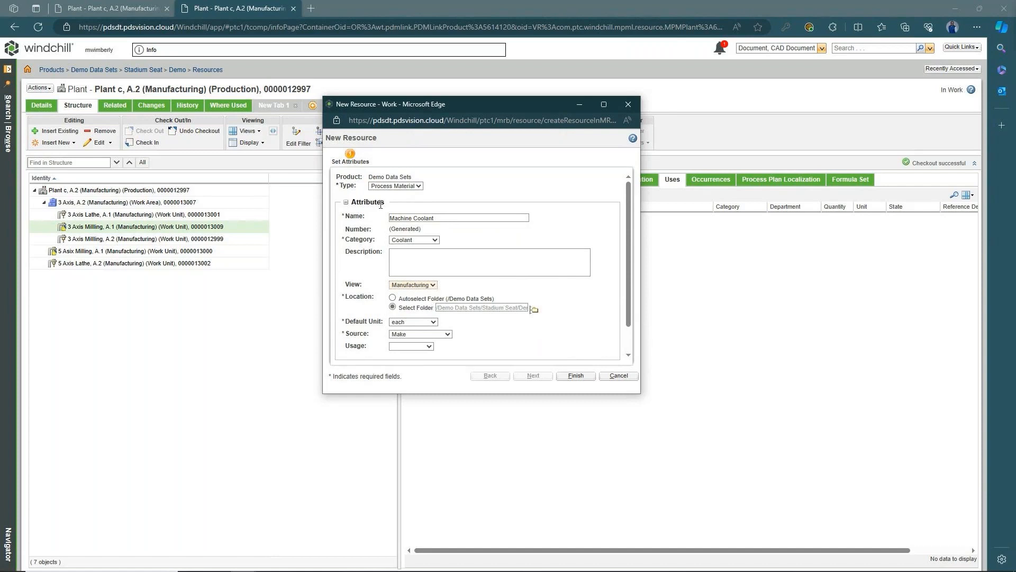
{"action": "left_click", "coordinate": [421, 347]}
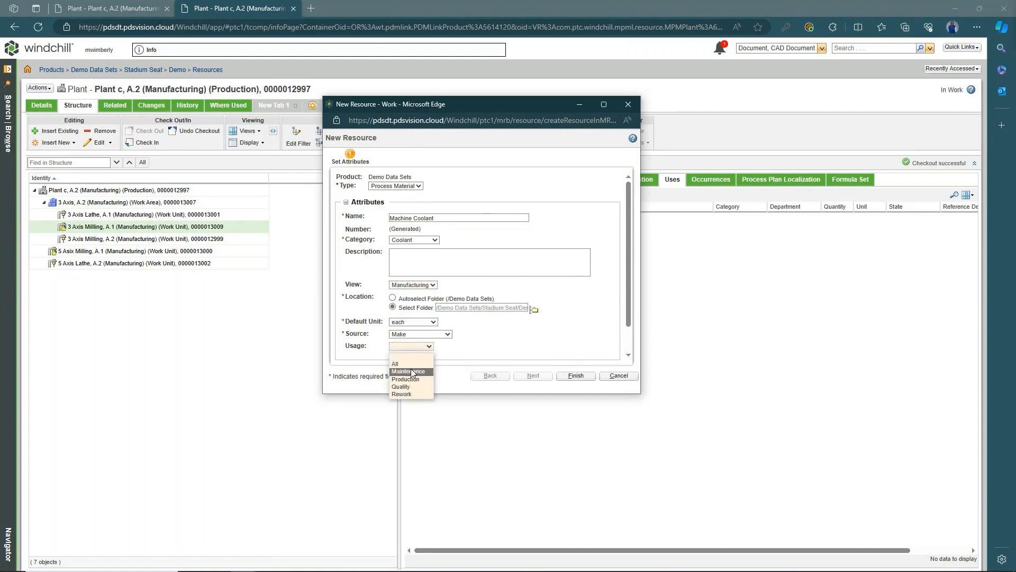
{"action": "left_click", "coordinate": [410, 364]}
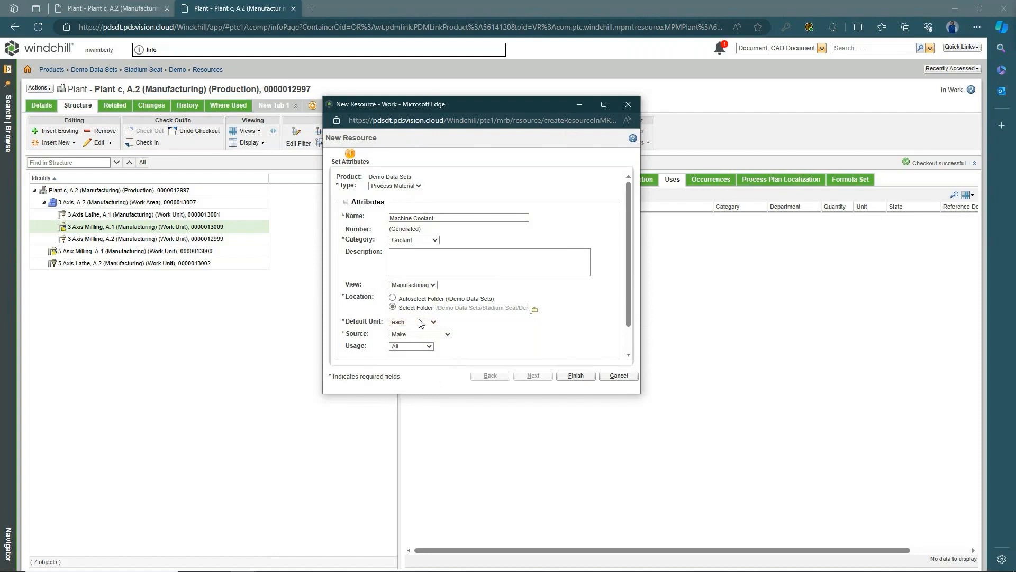
{"action": "left_click", "coordinate": [419, 322]}
{"action": "left_click", "coordinate": [421, 341]}
{"action": "left_click", "coordinate": [575, 375]}
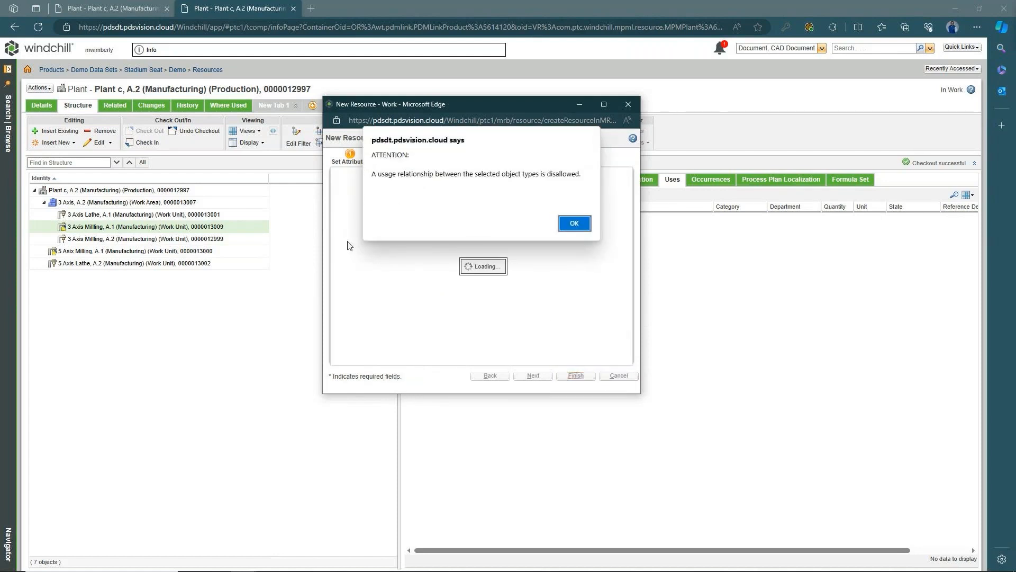
{"action": "left_click", "coordinate": [574, 223]}
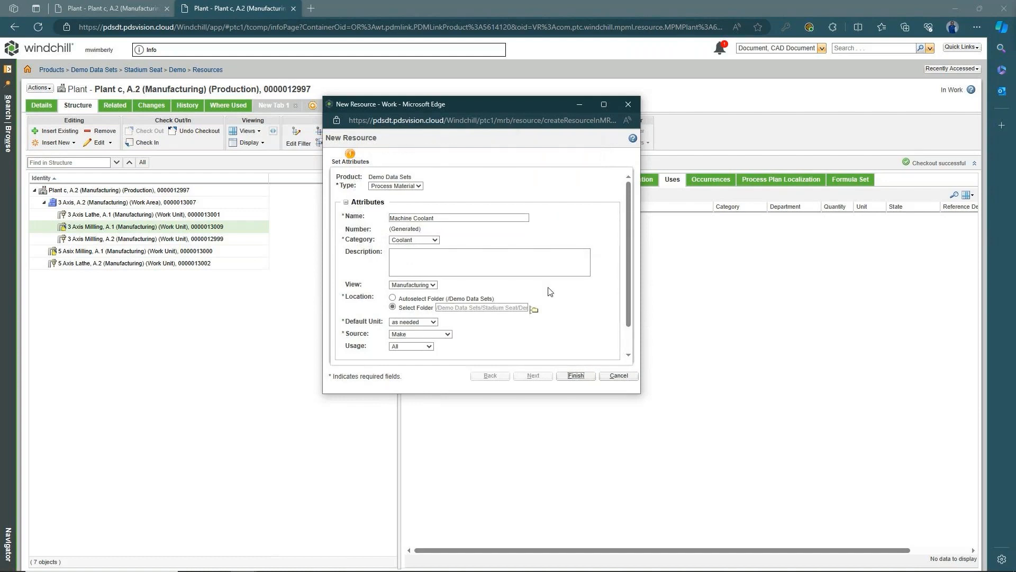
Check which resource types are available for the new resource, and cancel its creation
{"action": "left_click", "coordinate": [418, 186]}
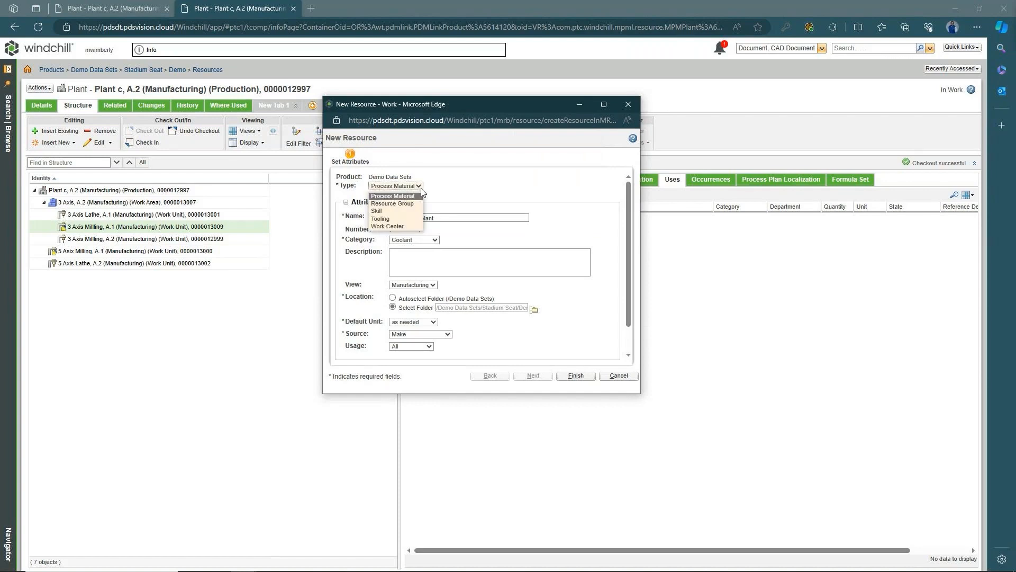
{"action": "left_click", "coordinate": [421, 188]}
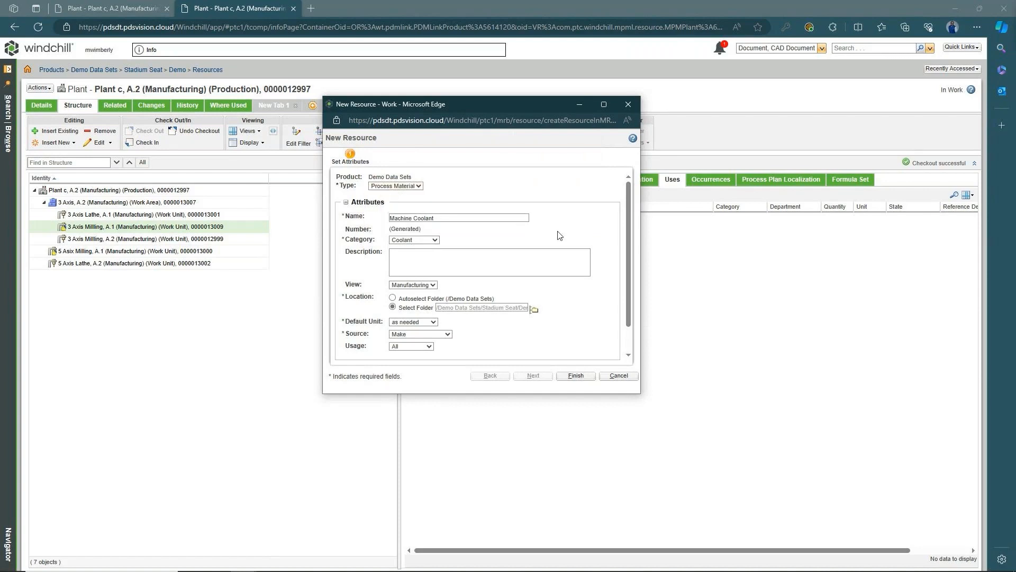
{"action": "left_click", "coordinate": [418, 187]}
{"action": "left_click", "coordinate": [484, 188]}
{"action": "left_click", "coordinate": [618, 377]}
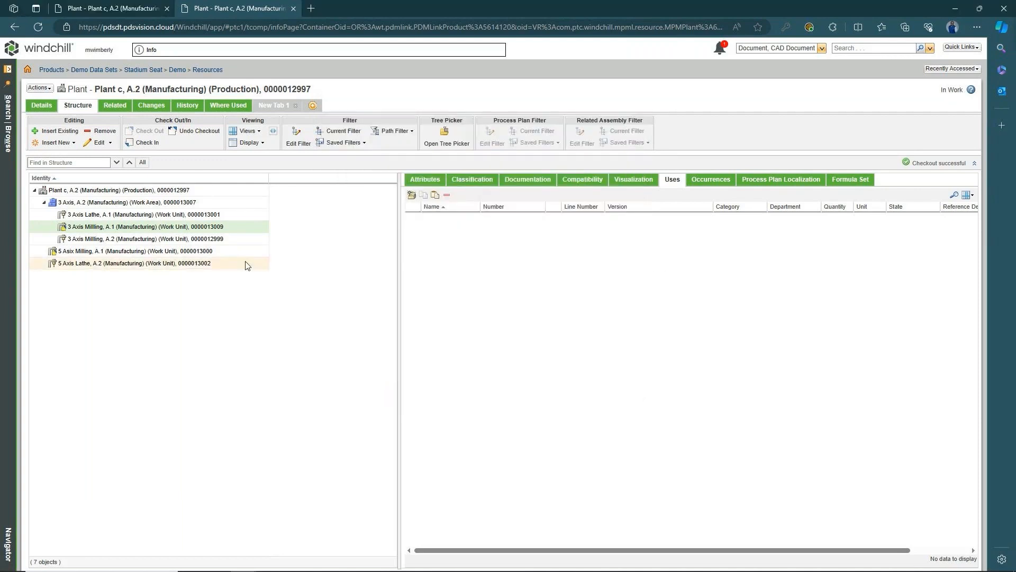
Open the information page of the 3 Axis Milling A.1 work unit and try to add a "Liquid" coolant process material with the Manufacturing view
{"action": "right_click", "coordinate": [163, 229]}
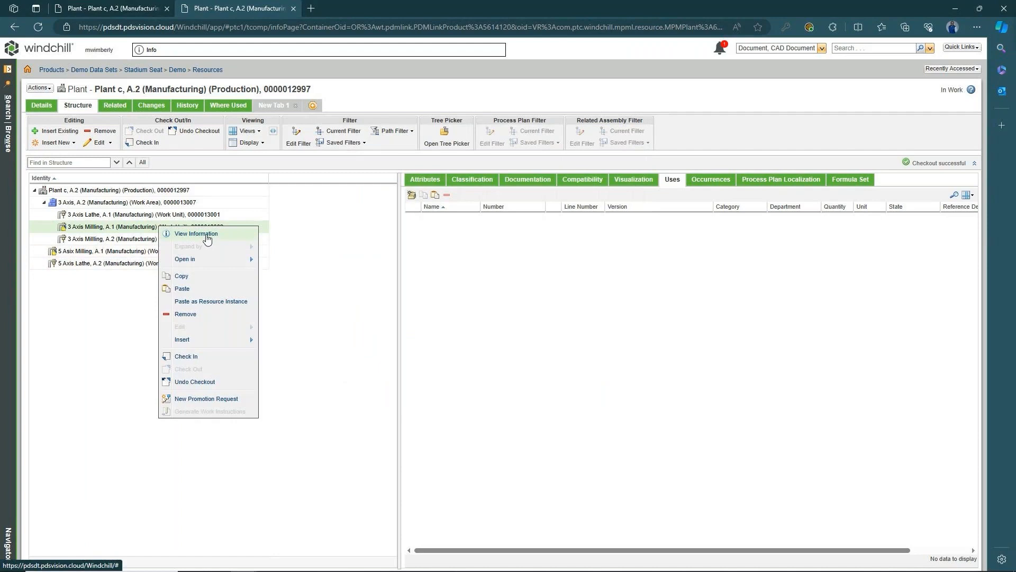
{"action": "left_click", "coordinate": [208, 234]}
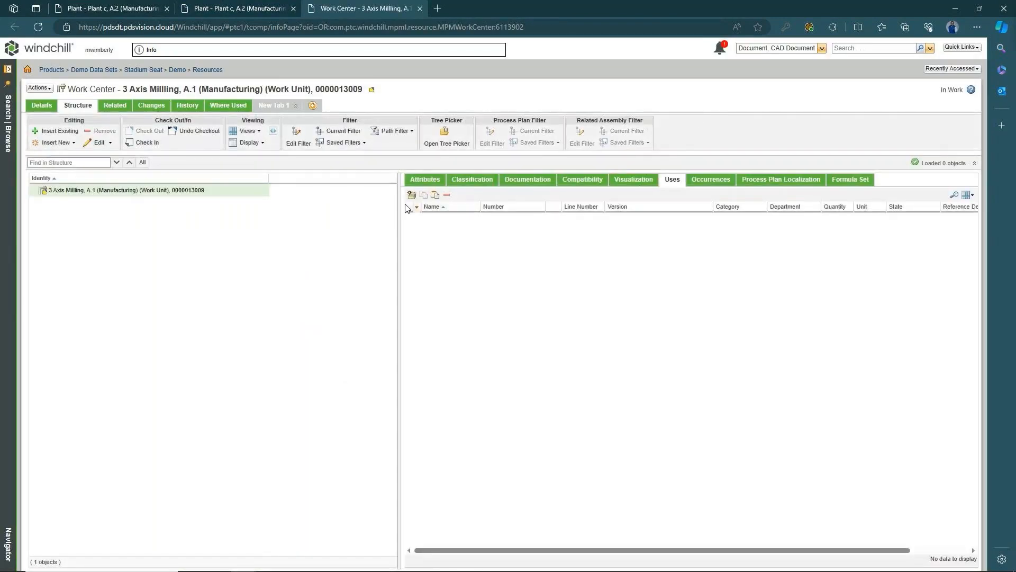
{"action": "left_click", "coordinate": [411, 195]}
{"action": "type", "text": "Liqu"}
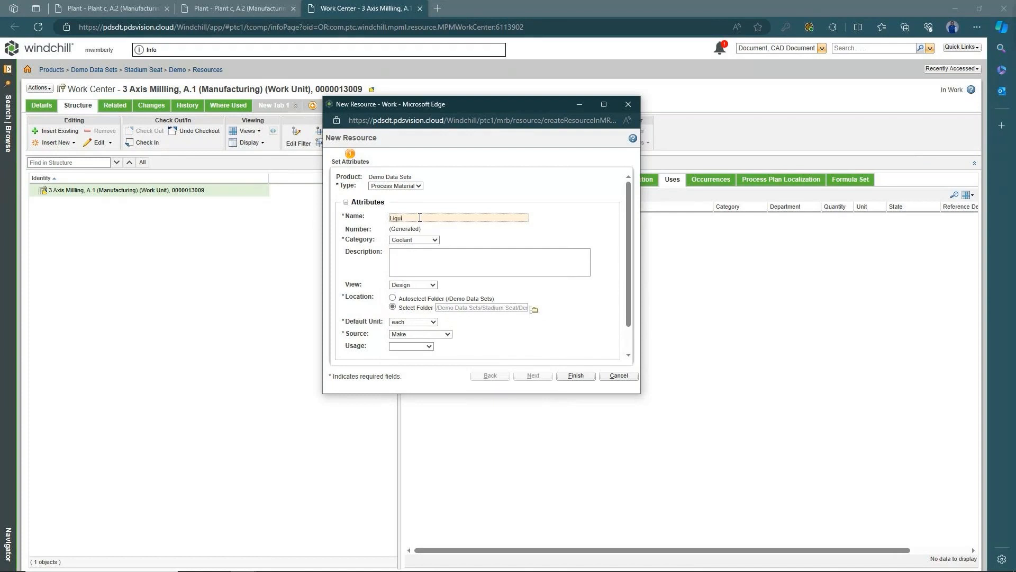
{"action": "type", "text": "id"}
{"action": "left_click", "coordinate": [418, 286]}
{"action": "left_click", "coordinate": [410, 303]}
{"action": "left_click", "coordinate": [575, 375]}
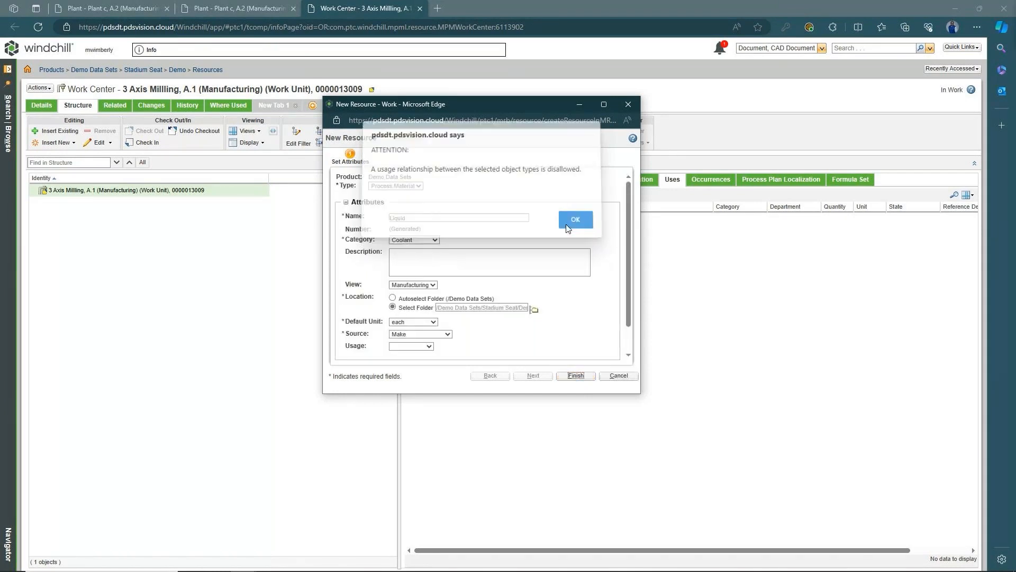
{"action": "left_click", "coordinate": [574, 223]}
{"action": "left_click", "coordinate": [618, 376]}
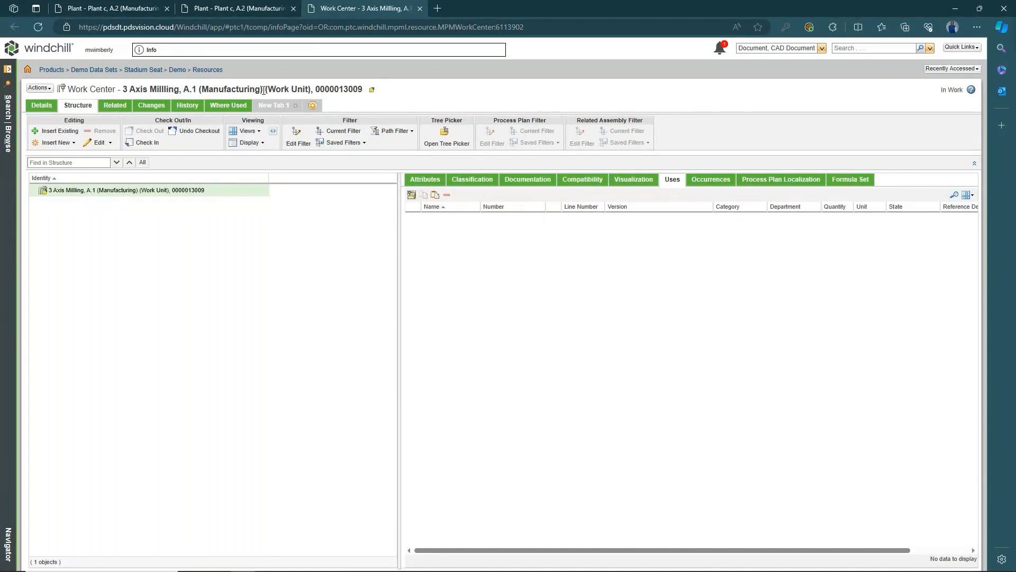
Open the 5 Axis Lathe work unit from the Resources folder and start a new coolant process material named "Liquid" under Uses
{"action": "left_click", "coordinate": [205, 69]}
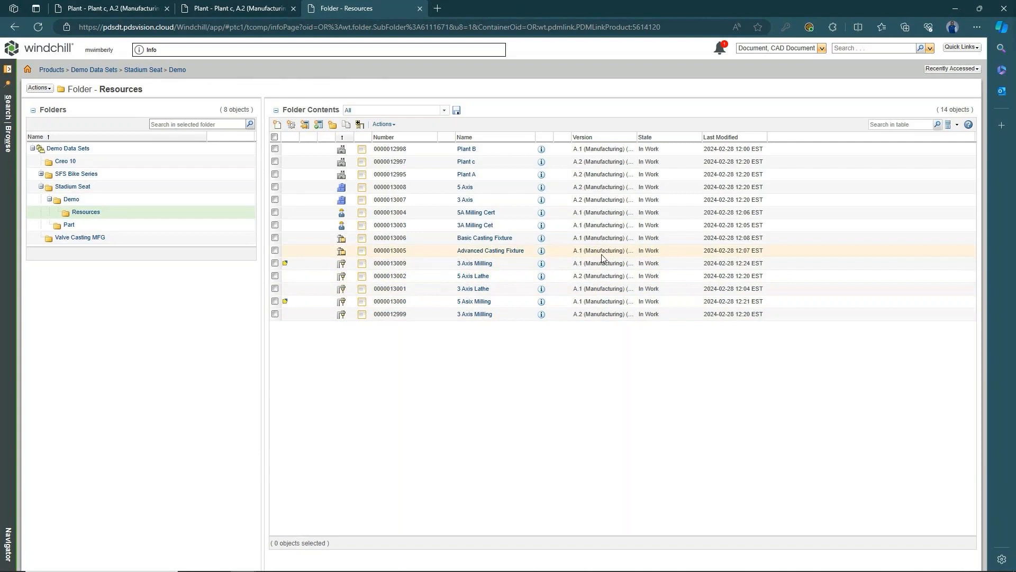
{"action": "left_click", "coordinate": [484, 276]}
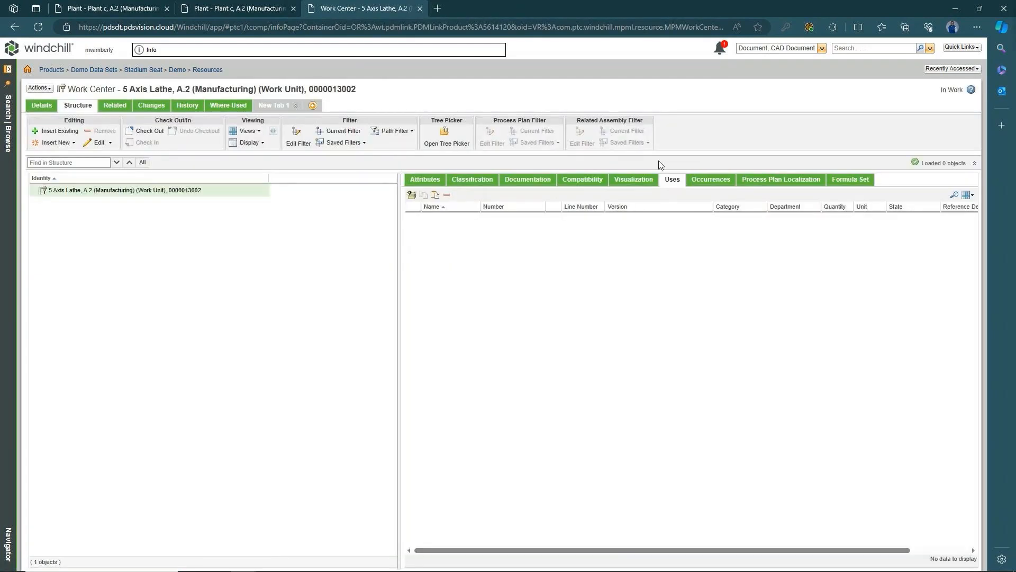
{"action": "left_click", "coordinate": [411, 194]}
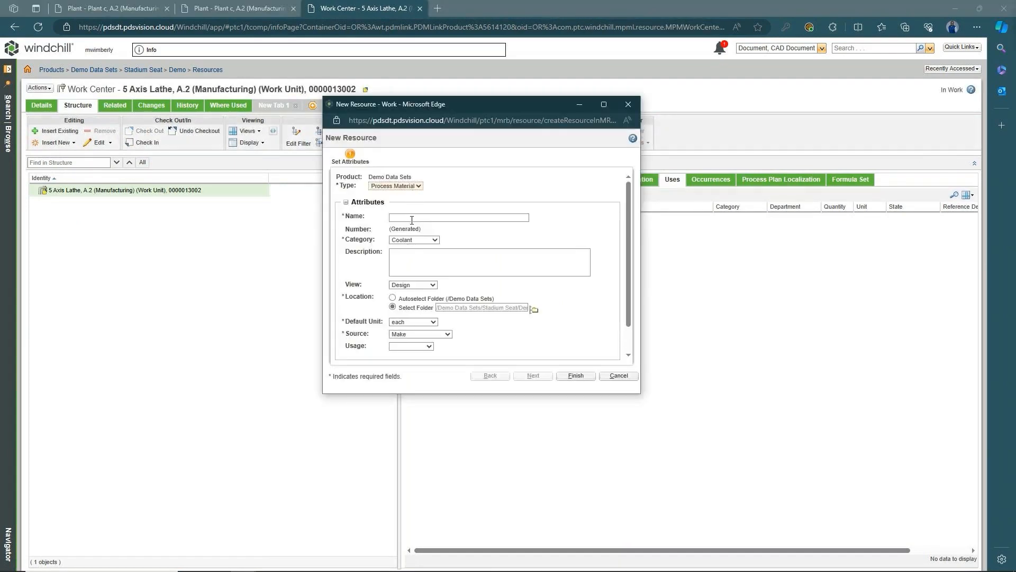
{"action": "left_click", "coordinate": [441, 217]}
{"action": "type", "text": "Liquid"}
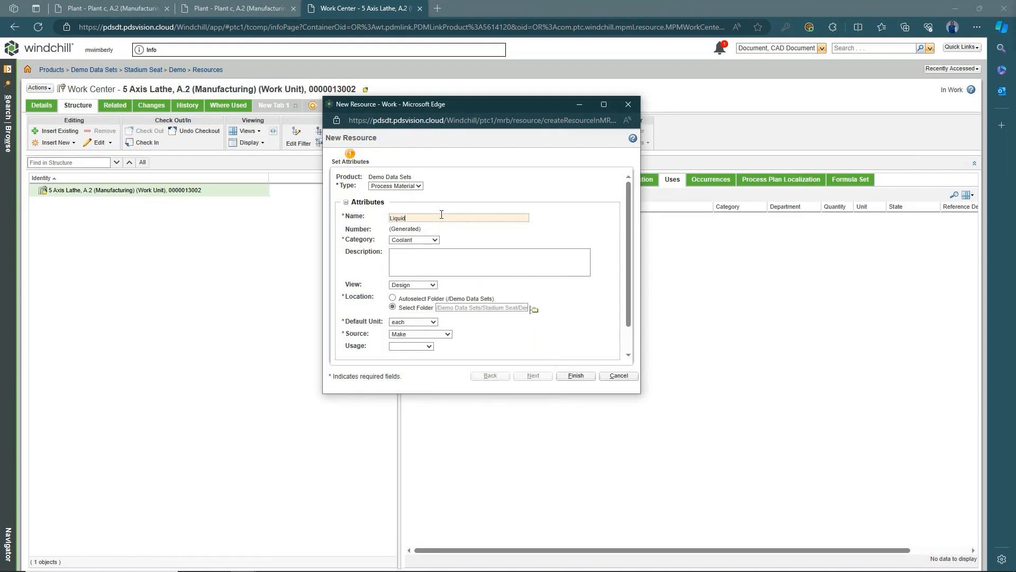
Try to create the Liquid coolant under 5 Axis Lathe with the Manufacturing view and liters as default unit, and cancel the dialog
{"action": "left_click", "coordinate": [412, 285]}
{"action": "left_click", "coordinate": [408, 300]}
{"action": "left_click", "coordinate": [413, 322]}
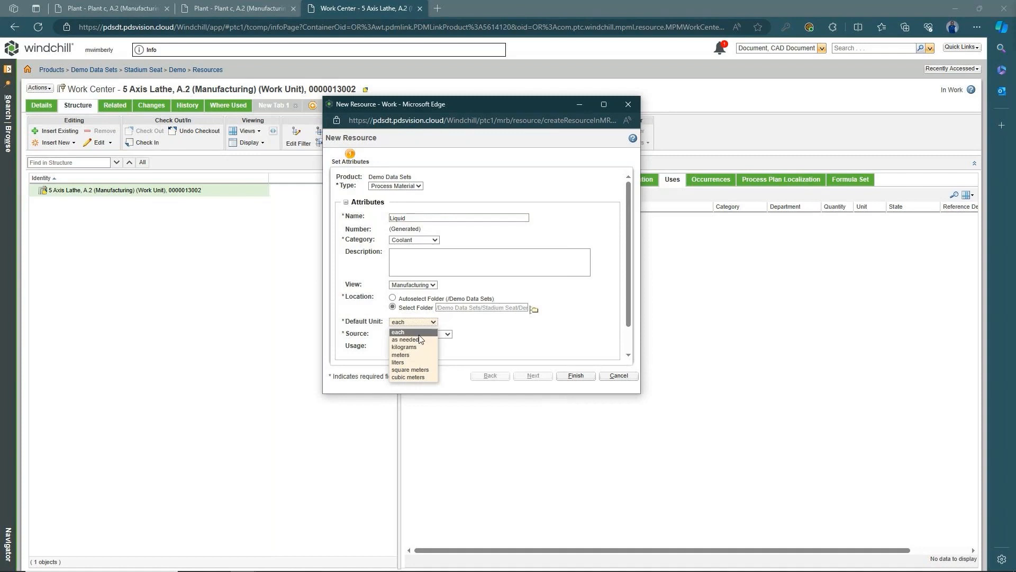
{"action": "left_click", "coordinate": [412, 363]}
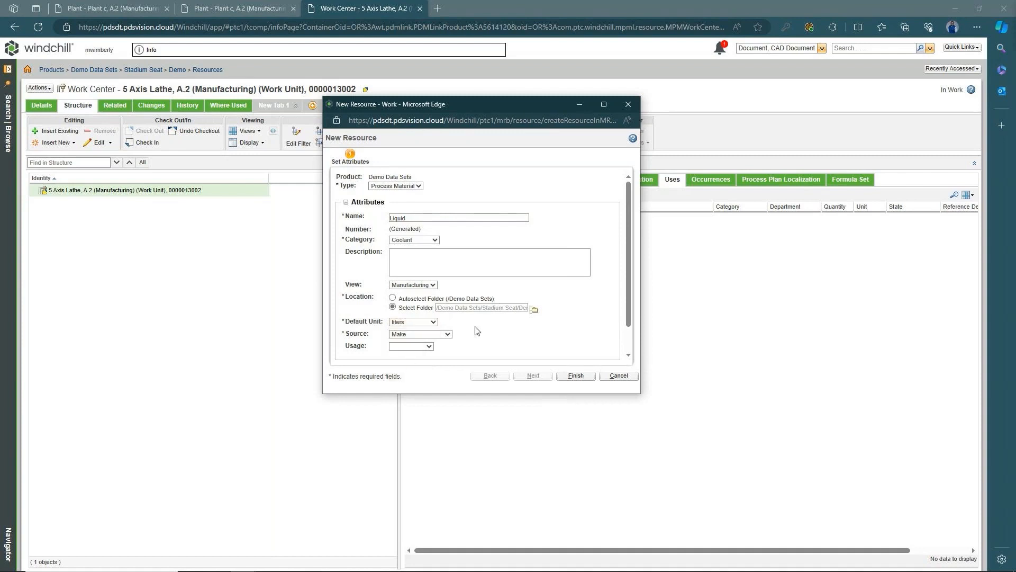
{"action": "left_click", "coordinate": [572, 377]}
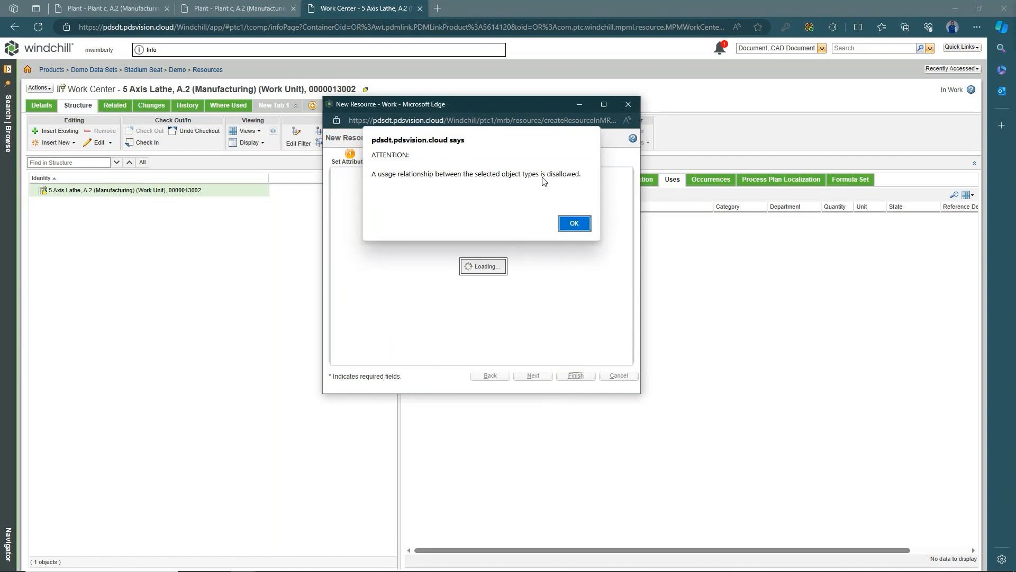
{"action": "left_click", "coordinate": [574, 222]}
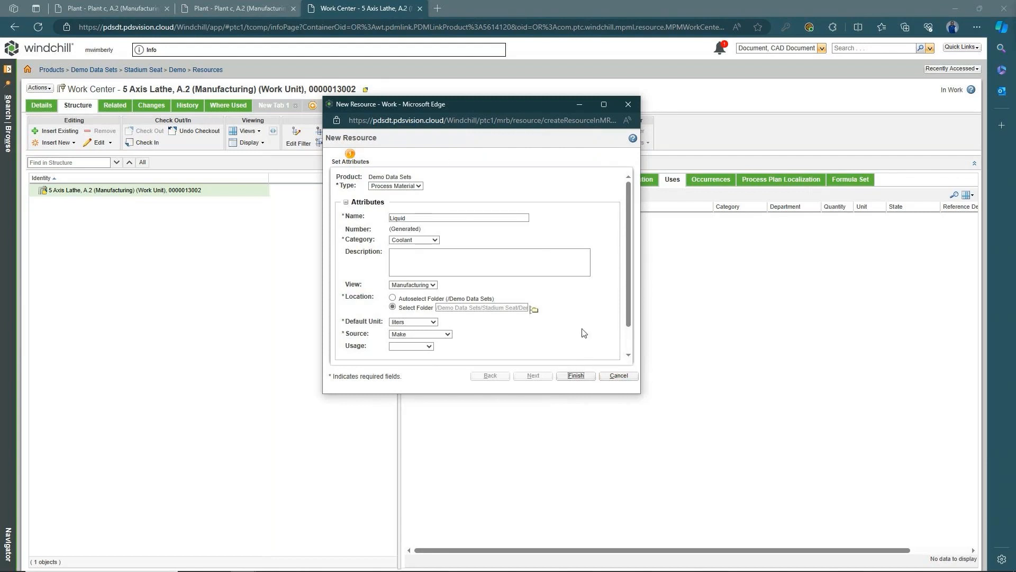
{"action": "left_click", "coordinate": [617, 375]}
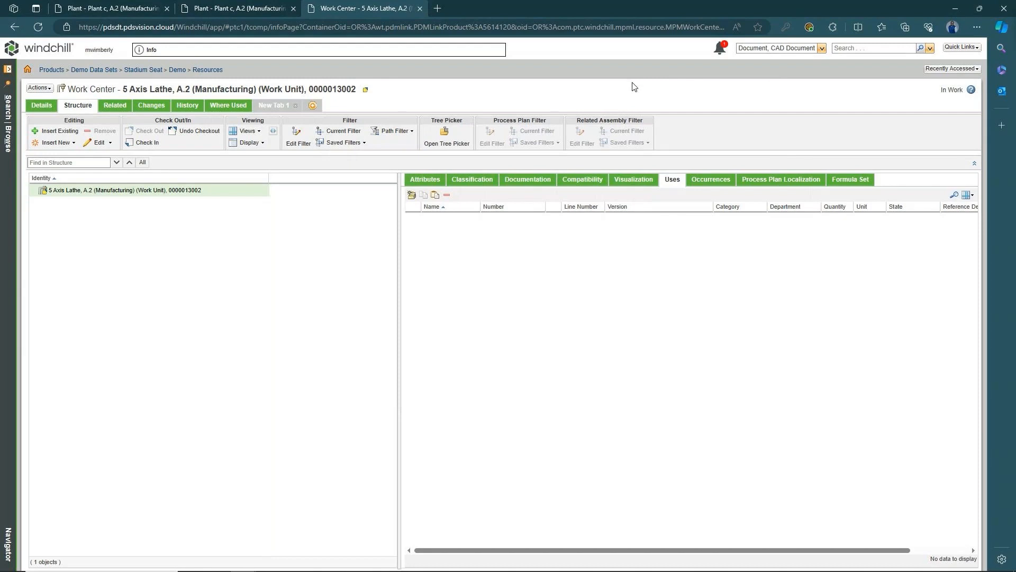